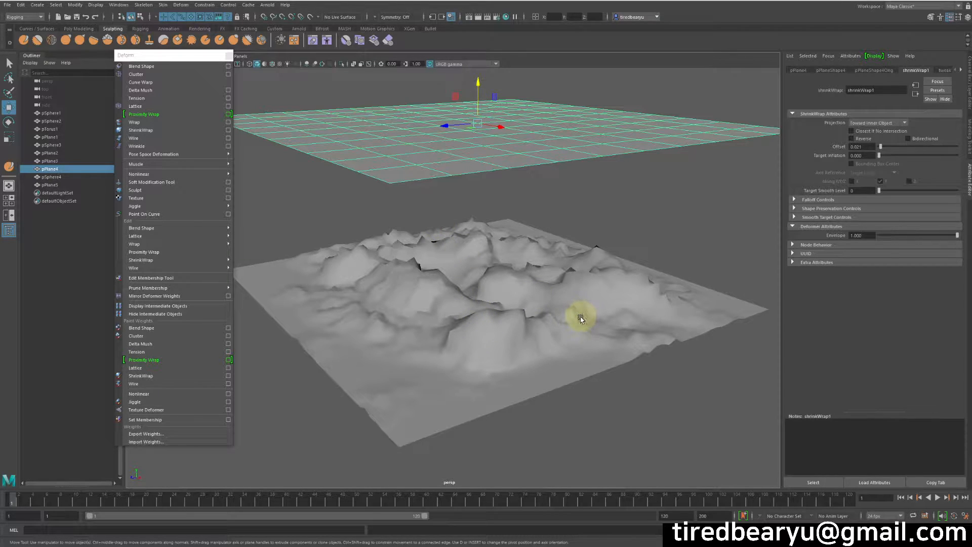
- Lower the shrink-wrapped plane that hovers above the terrain until it conforms to the mountain mesh
{"action": "left_click_drag", "start_coordinate": [478, 85], "coordinate": [481, 253]}
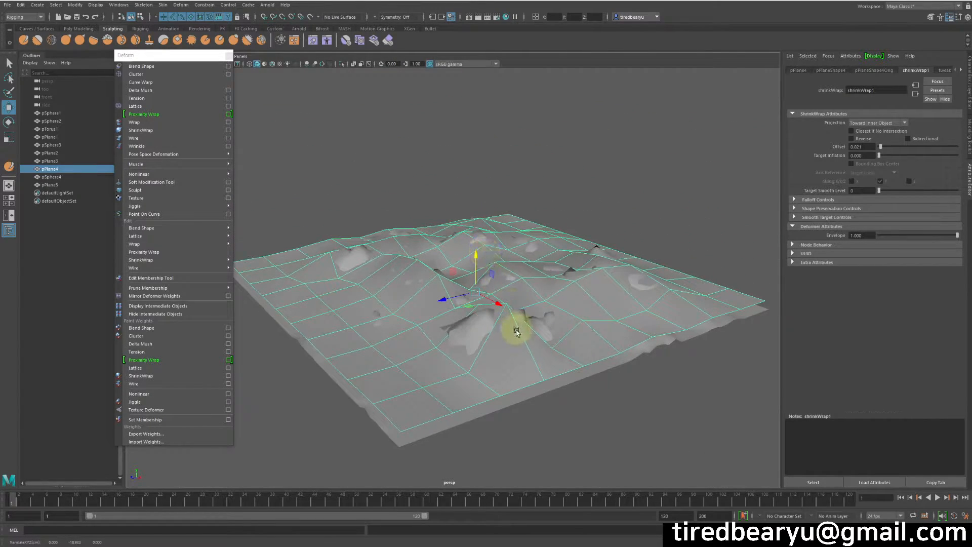
{"action": "middle_click_drag", "start_coordinate": [419, 308], "coordinate": [849, 267], "text": "alt"}
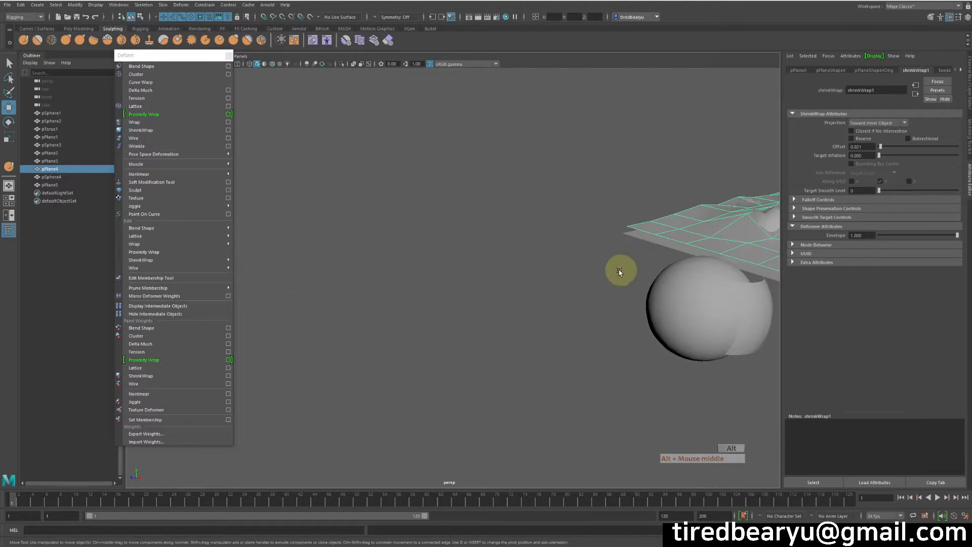
{"action": "left_click_drag", "start_coordinate": [621, 271], "coordinate": [547, 259], "text": "alt"}
- Select the plane wrapped around the isolated lower sphere and examine how it follows the surface from several angles
{"action": "left_click", "coordinate": [481, 253]}
{"action": "left_click_drag", "start_coordinate": [476, 269], "coordinate": [732, 278], "text": "alt"}
{"action": "right_click_drag", "start_coordinate": [731, 278], "coordinate": [593, 239], "text": "alt"}
{"action": "left_click_drag", "start_coordinate": [593, 240], "coordinate": [511, 253], "text": "alt"}
{"action": "middle_click_drag", "start_coordinate": [510, 253], "coordinate": [551, 242], "text": "alt"}
{"action": "left_click_drag", "start_coordinate": [551, 241], "coordinate": [572, 240], "text": "alt"}
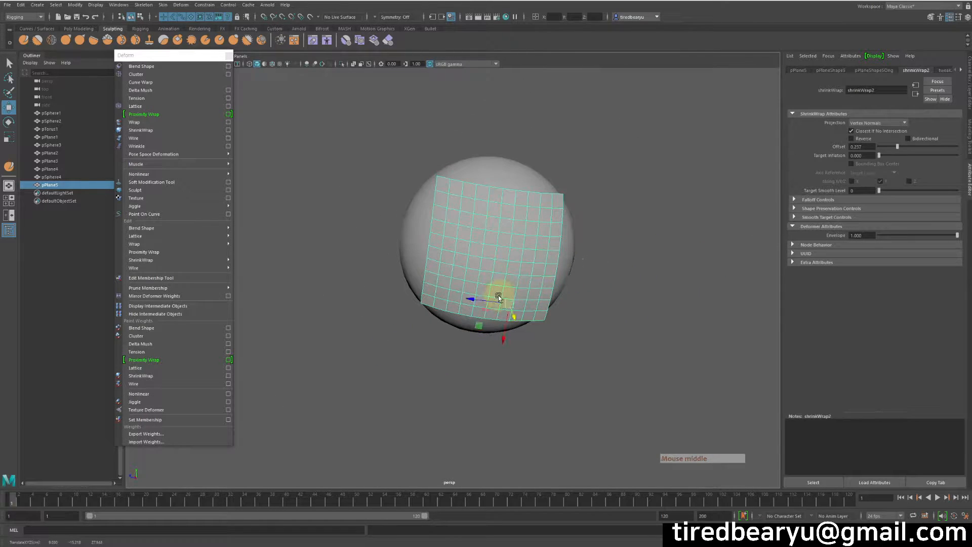
{"action": "left_click", "coordinate": [487, 306], "text": "shift"}
{"action": "left_click_drag", "start_coordinate": [489, 306], "coordinate": [594, 310], "text": "alt"}
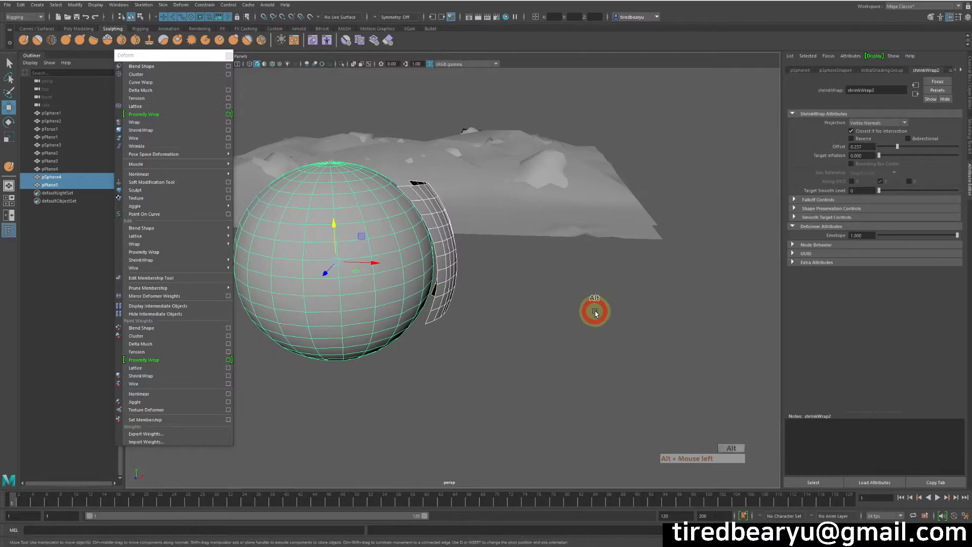
{"action": "left_click", "coordinate": [593, 309]}
{"action": "left_click_drag", "start_coordinate": [468, 290], "coordinate": [521, 317], "text": "alt"}
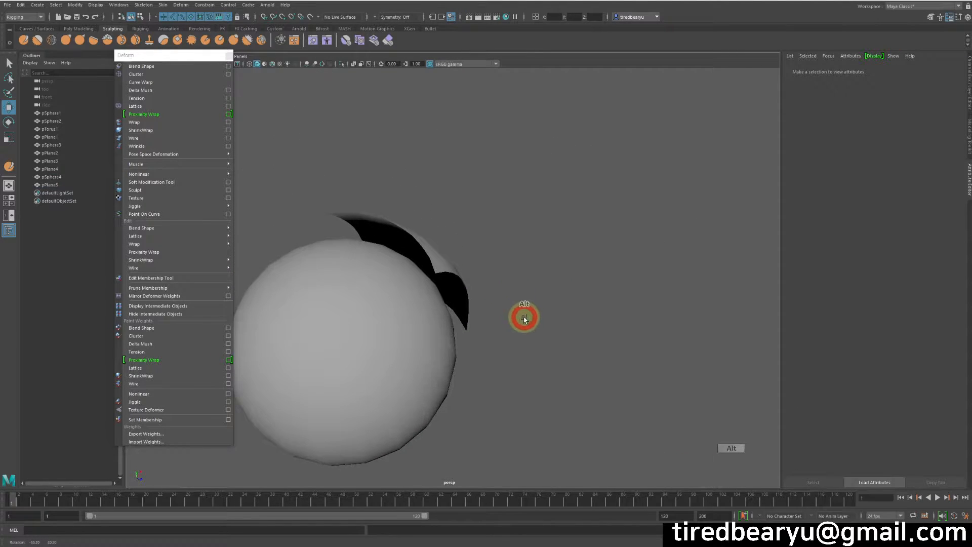
{"action": "left_click", "coordinate": [481, 274]}
{"action": "left_click_drag", "start_coordinate": [497, 267], "coordinate": [535, 227], "text": "alt"}
{"action": "right_click_drag", "start_coordinate": [584, 230], "coordinate": [398, 214], "text": "alt"}
{"action": "middle_click_drag", "start_coordinate": [709, 213], "coordinate": [628, 315], "text": "alt"}
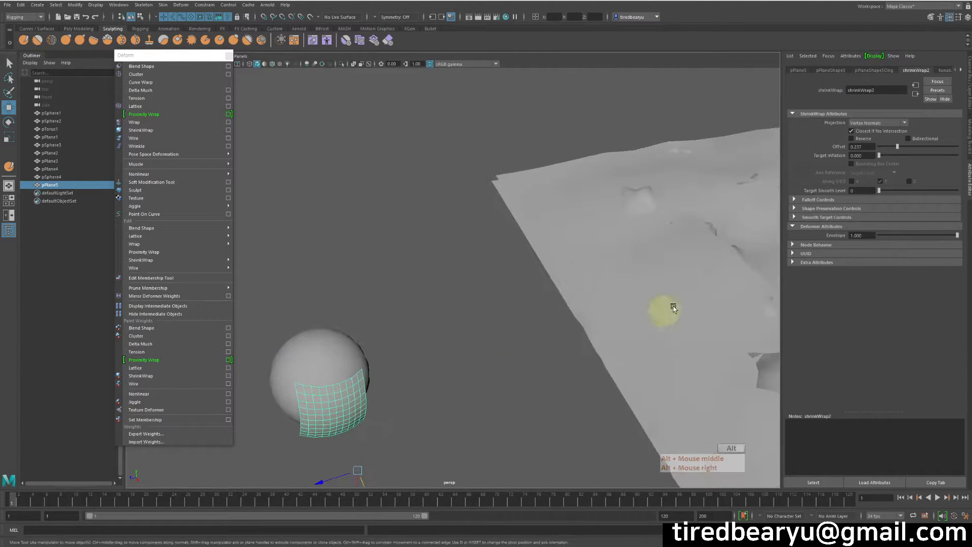
{"action": "right_click_drag", "start_coordinate": [659, 316], "coordinate": [350, 239], "text": "alt"}
{"action": "left_click_drag", "start_coordinate": [569, 233], "coordinate": [580, 188], "text": "alt"}
{"action": "right_click_drag", "start_coordinate": [608, 202], "coordinate": [697, 219], "text": "alt"}
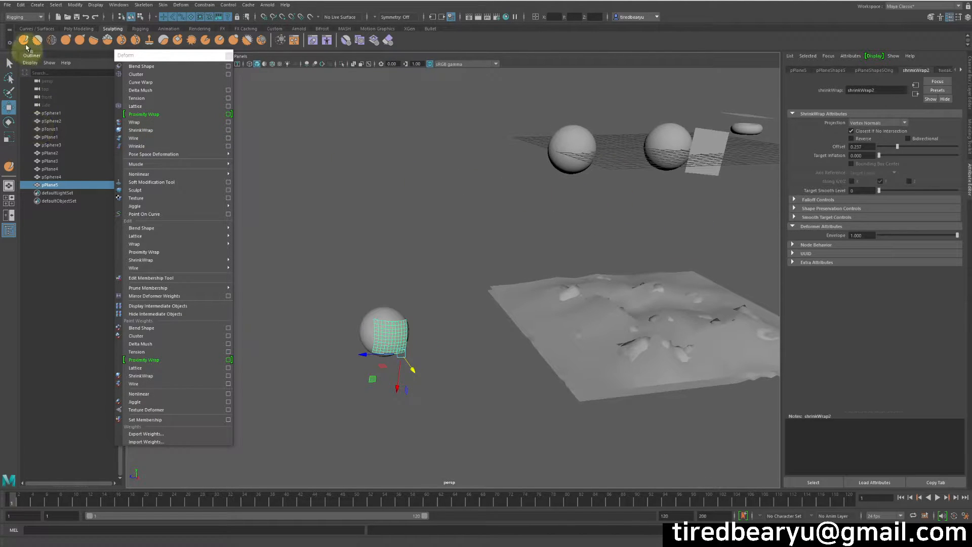
- Choose the Rigging menu set and display the Deform commands that include ShrinkWrap
{"action": "left_click", "coordinate": [14, 16]}
{"action": "left_click", "coordinate": [14, 17]}
{"action": "left_click", "coordinate": [16, 17]}
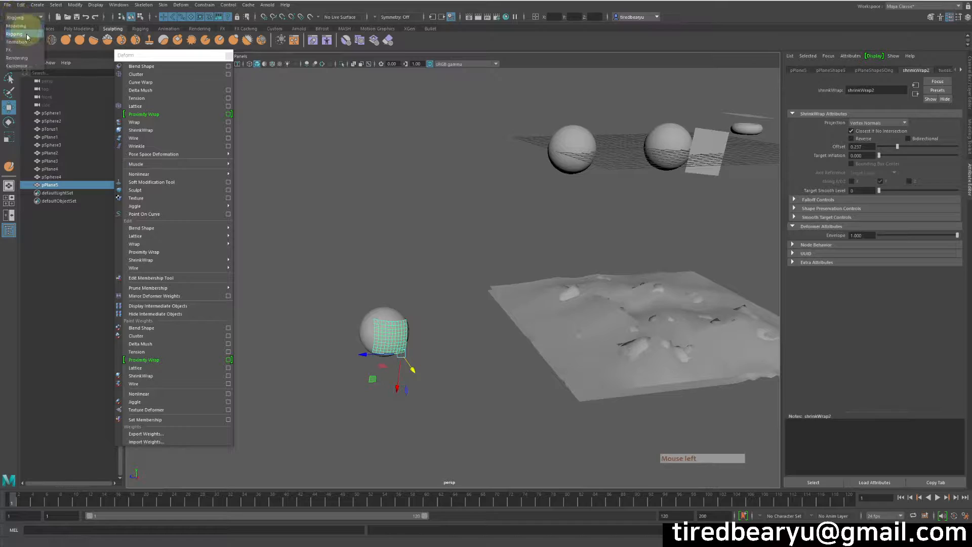
{"action": "left_click", "coordinate": [19, 34]}
{"action": "left_click", "coordinate": [182, 5]}
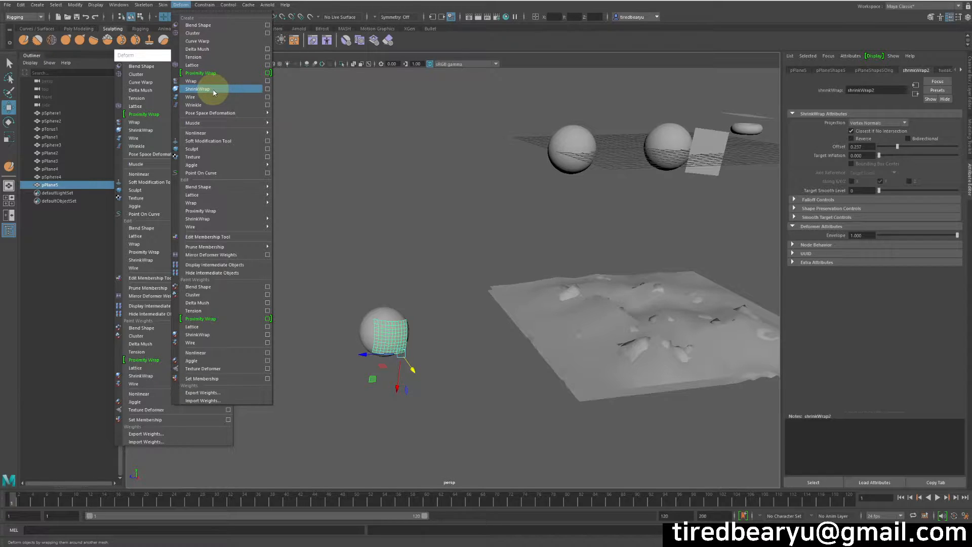
- Apply a ShrinkWrap deformer to the upright plane, using the neighbouring sphere near the torus as its target
{"action": "middle_click_drag", "start_coordinate": [723, 134], "coordinate": [611, 180], "text": "alt"}
{"action": "left_click_drag", "start_coordinate": [526, 163], "coordinate": [585, 223]}
{"action": "key", "text": "f"}
{"action": "left_click_drag", "start_coordinate": [509, 282], "coordinate": [608, 272], "text": "alt"}
{"action": "left_click", "coordinate": [712, 234]}
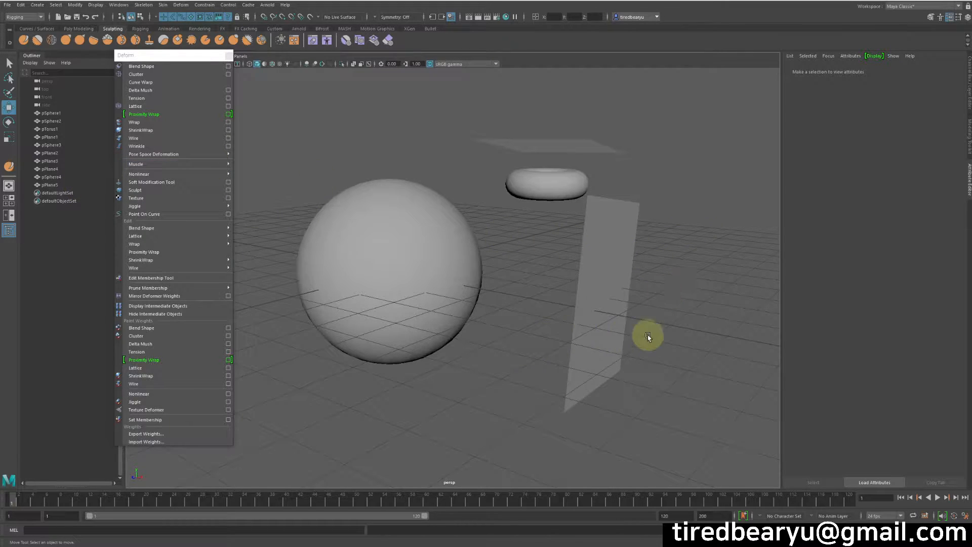
{"action": "left_click_drag", "start_coordinate": [645, 336], "coordinate": [621, 230], "text": "alt"}
{"action": "left_click", "coordinate": [616, 278]}
{"action": "left_click_drag", "start_coordinate": [616, 278], "coordinate": [624, 319], "text": "alt"}
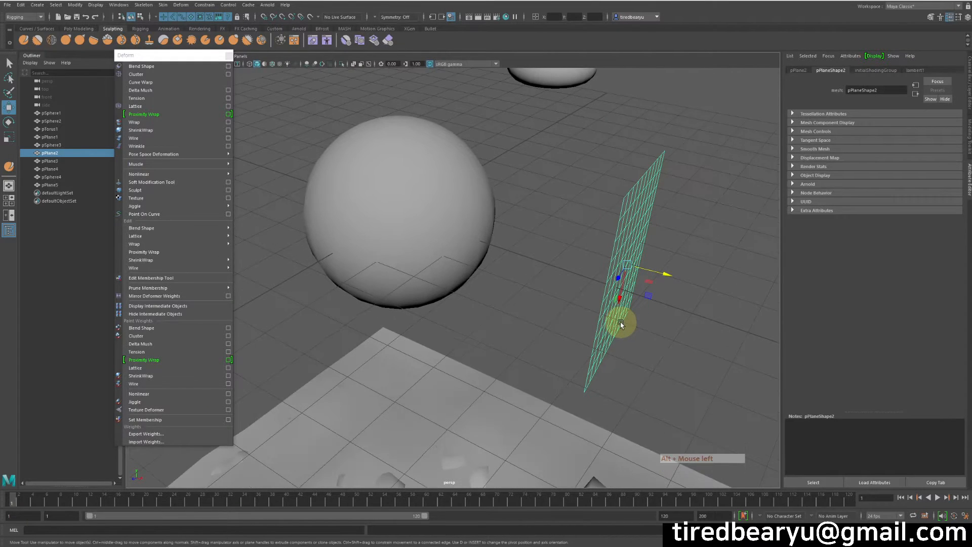
{"action": "left_click", "coordinate": [425, 243], "text": "shift"}
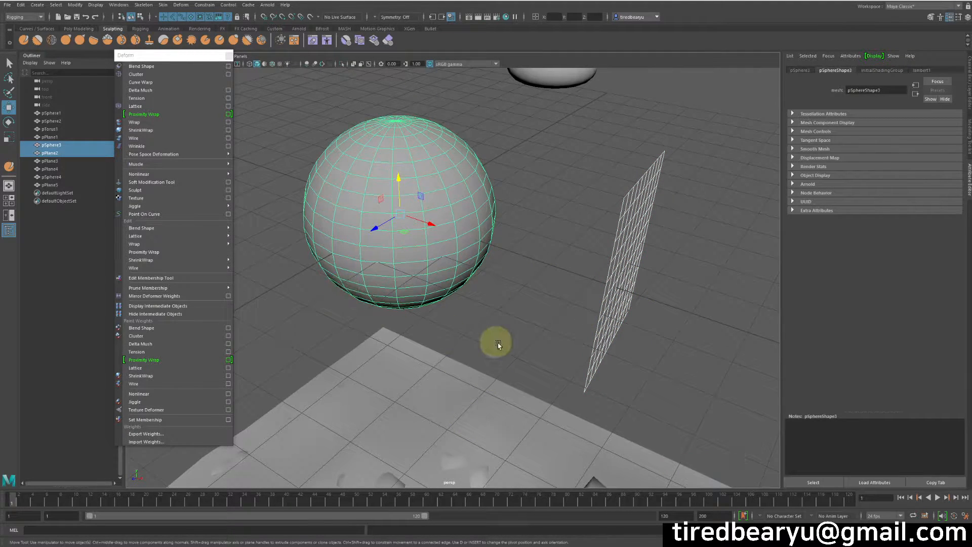
{"action": "left_click_drag", "start_coordinate": [501, 341], "coordinate": [499, 325], "text": "alt"}
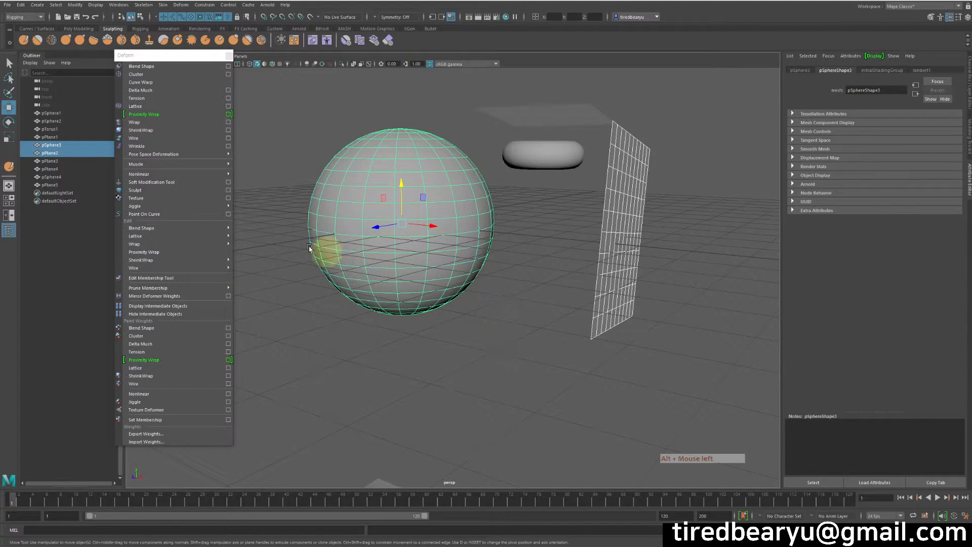
{"action": "left_click", "coordinate": [158, 129]}
- Test the new wrap by moving only the target sphere along one axis, far away from the plane
{"action": "left_click_drag", "start_coordinate": [536, 309], "coordinate": [433, 191], "text": "alt"}
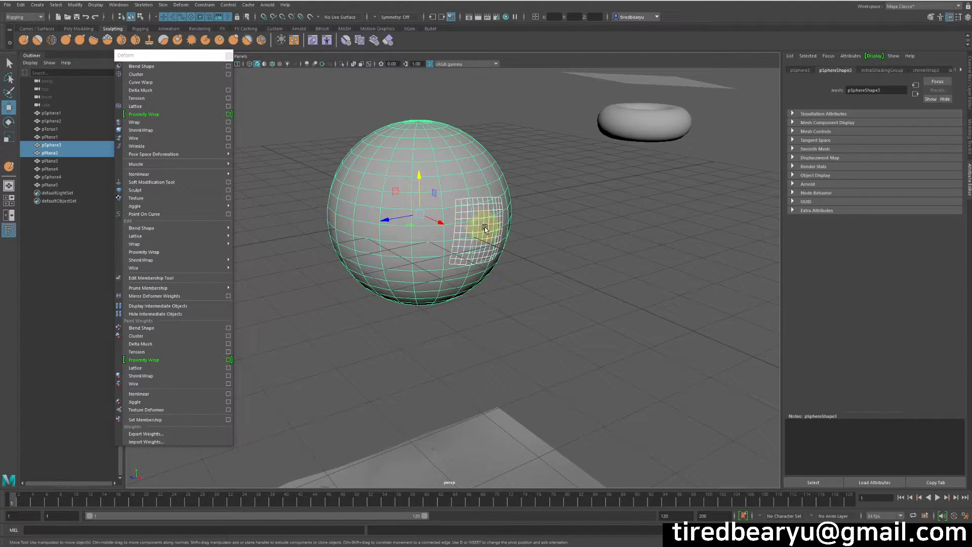
{"action": "right_click_drag", "start_coordinate": [645, 302], "coordinate": [405, 250], "text": "alt"}
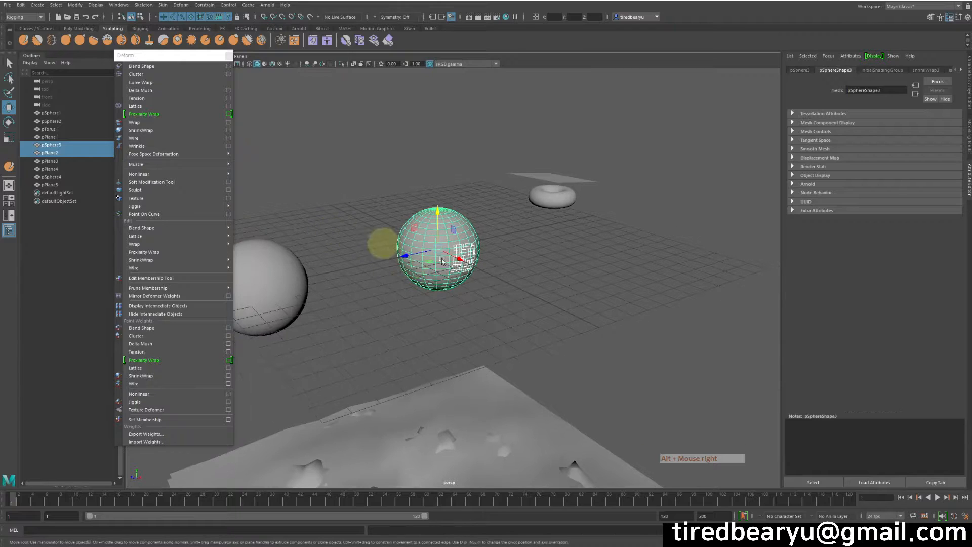
{"action": "left_click_drag", "start_coordinate": [605, 302], "coordinate": [612, 304], "text": "alt"}
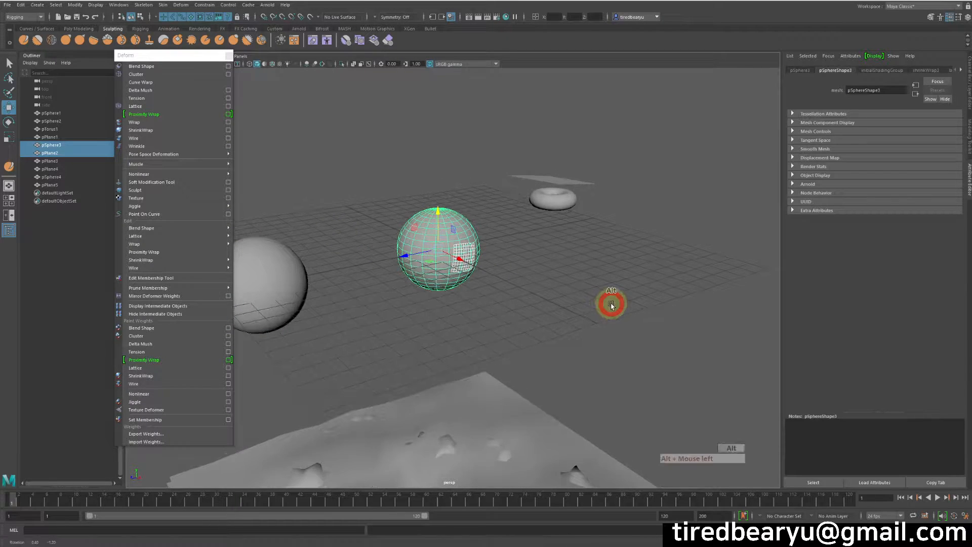
{"action": "right_click_drag", "start_coordinate": [610, 302], "coordinate": [738, 293], "text": "alt"}
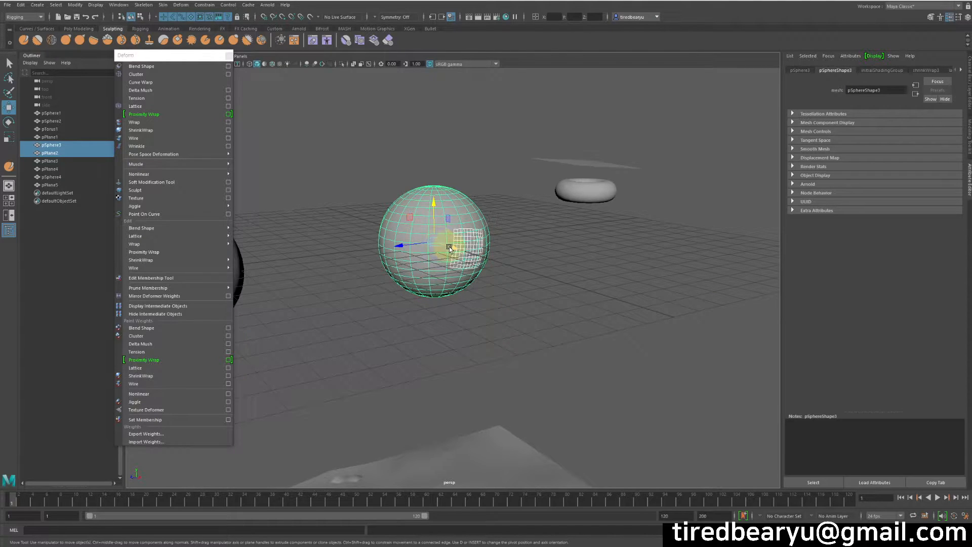
{"action": "left_click", "coordinate": [646, 265]}
{"action": "left_click", "coordinate": [439, 227]}
{"action": "left_click_drag", "start_coordinate": [582, 271], "coordinate": [560, 282], "text": "alt"}
{"action": "middle_click_drag", "start_coordinate": [582, 315], "coordinate": [760, 267]}
{"action": "key", "text": "ctrl+z"}
{"action": "left_click_drag", "start_coordinate": [411, 241], "coordinate": [741, 238]}
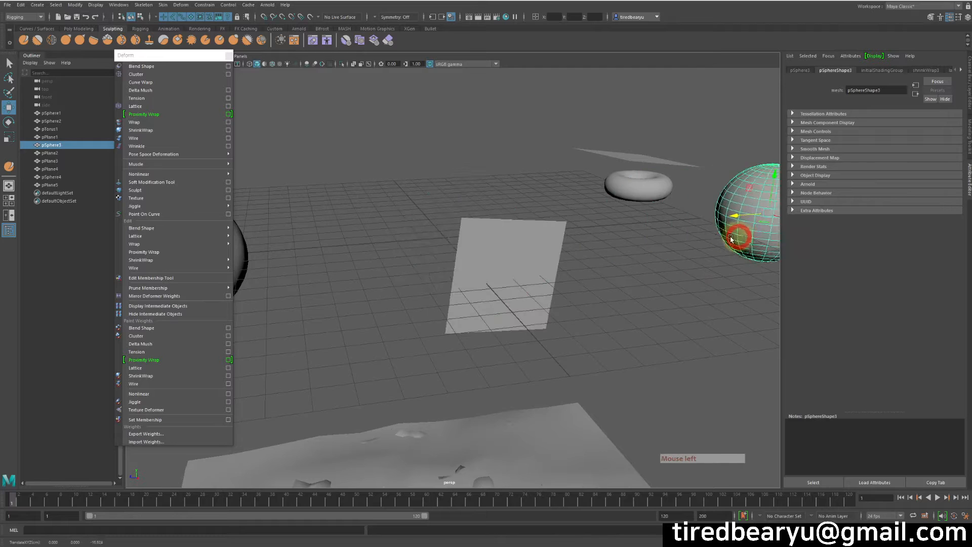
{"action": "right_click_drag", "start_coordinate": [741, 237], "coordinate": [566, 238], "text": "alt"}
{"action": "middle_click_drag", "start_coordinate": [567, 239], "coordinate": [531, 240], "text": "alt"}
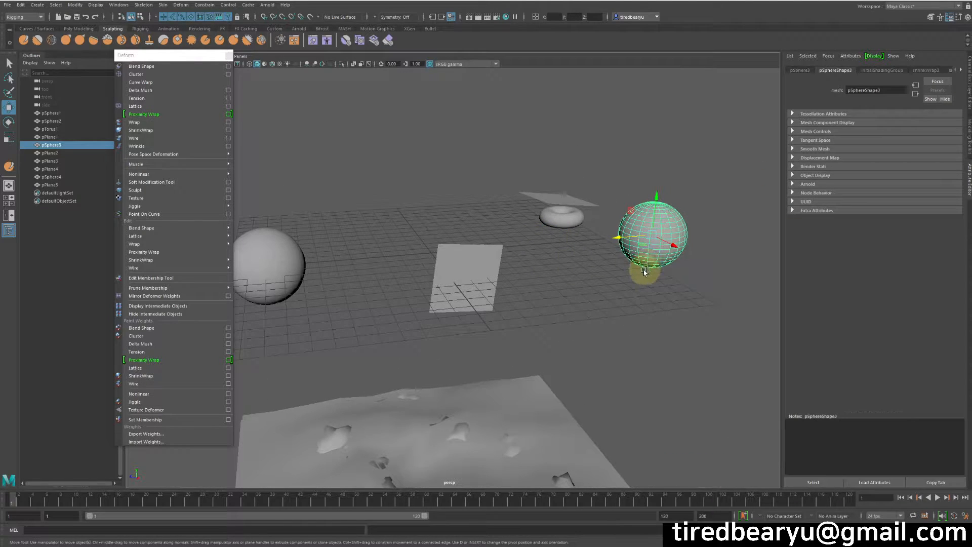
- Move the wrapped plane over to the relocated target sphere
{"action": "left_click", "coordinate": [451, 297]}
{"action": "middle_click_drag", "start_coordinate": [515, 354], "coordinate": [708, 256]}
{"action": "left_click_drag", "start_coordinate": [708, 257], "coordinate": [726, 370], "text": "alt"}
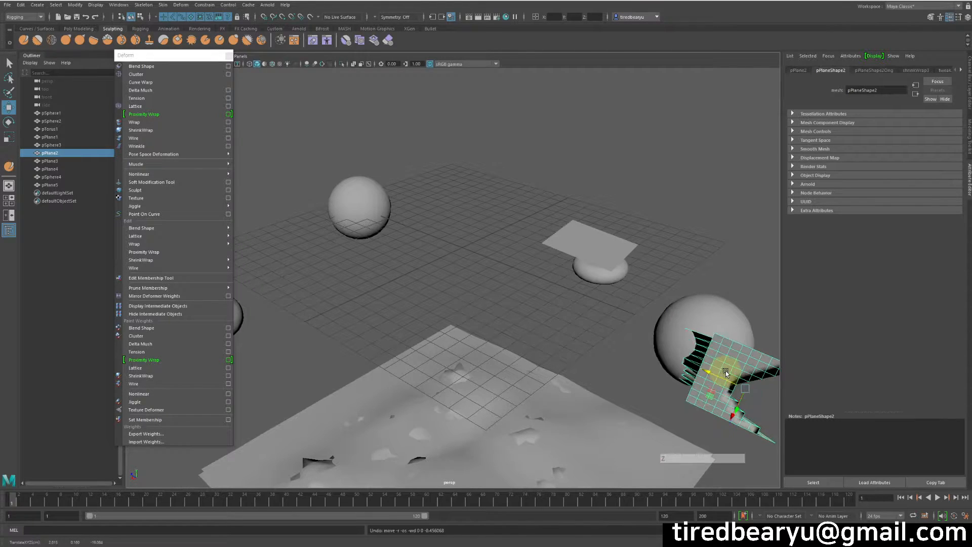
- Undo the test moves of the plane and its target sphere
{"action": "key", "text": "z"}
{"action": "key", "text": "z"}
{"action": "key", "text": "z"}
{"action": "key", "text": "z"}
{"action": "left_click_drag", "start_coordinate": [603, 380], "coordinate": [623, 367], "text": "alt"}
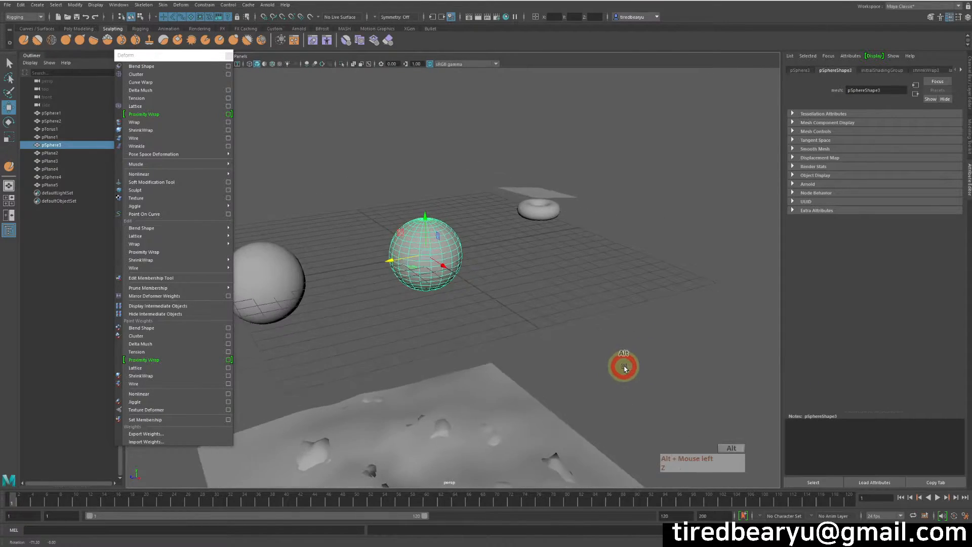
- Select the target sphere with its wrapped plane, review the projection types in the ShrinkWrap options, and close them without applying
{"action": "left_click_drag", "start_coordinate": [341, 178], "coordinate": [441, 274]}
{"action": "right_click_drag", "start_coordinate": [491, 283], "coordinate": [680, 299], "text": "alt"}
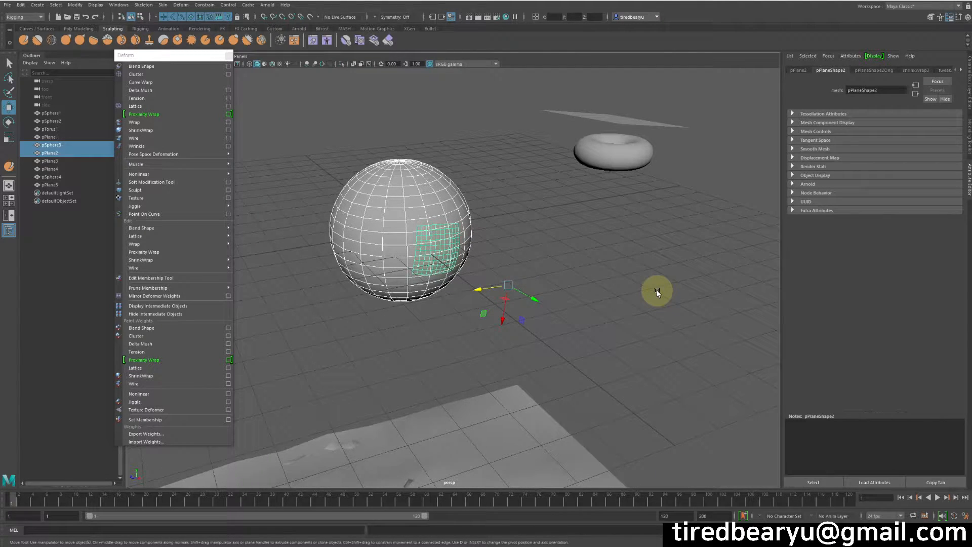
{"action": "left_click", "coordinate": [638, 243]}
{"action": "left_click", "coordinate": [392, 223]}
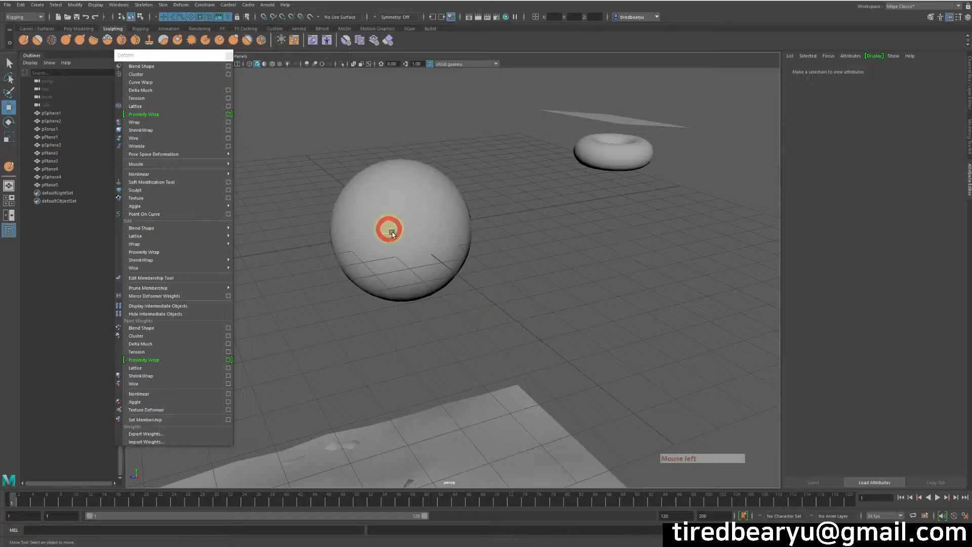
{"action": "left_click", "coordinate": [229, 130]}
{"action": "left_click_drag", "start_coordinate": [676, 80], "coordinate": [652, 94]}
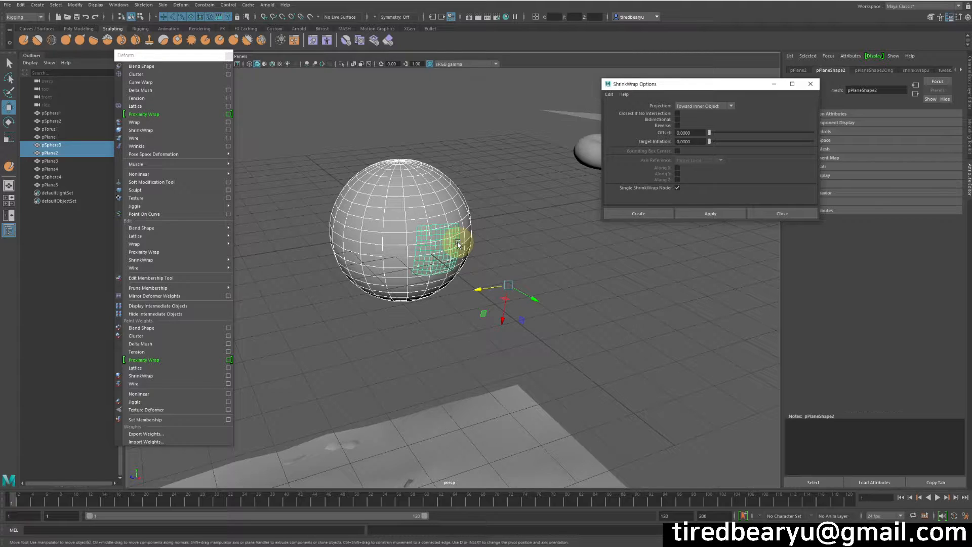
{"action": "left_click", "coordinate": [711, 108]}
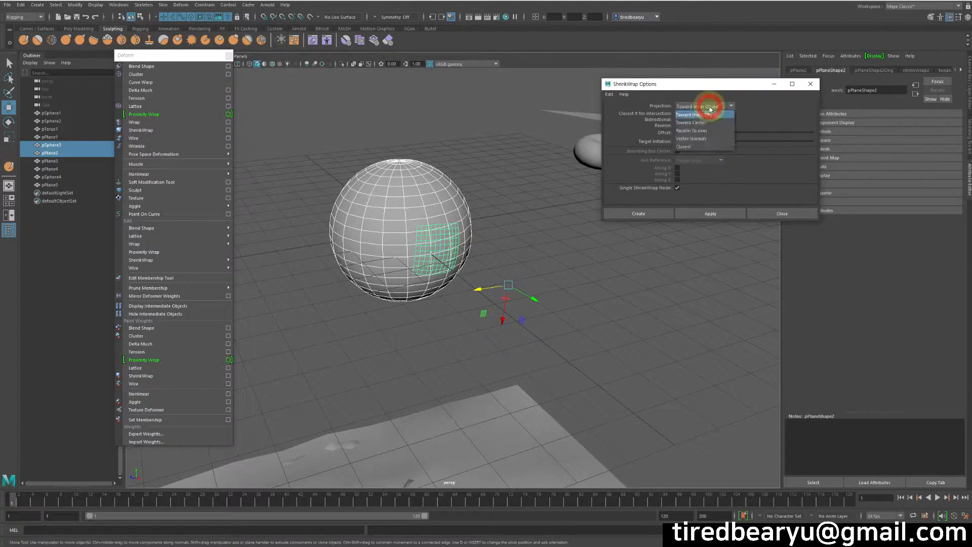
{"action": "left_click", "coordinate": [708, 107]}
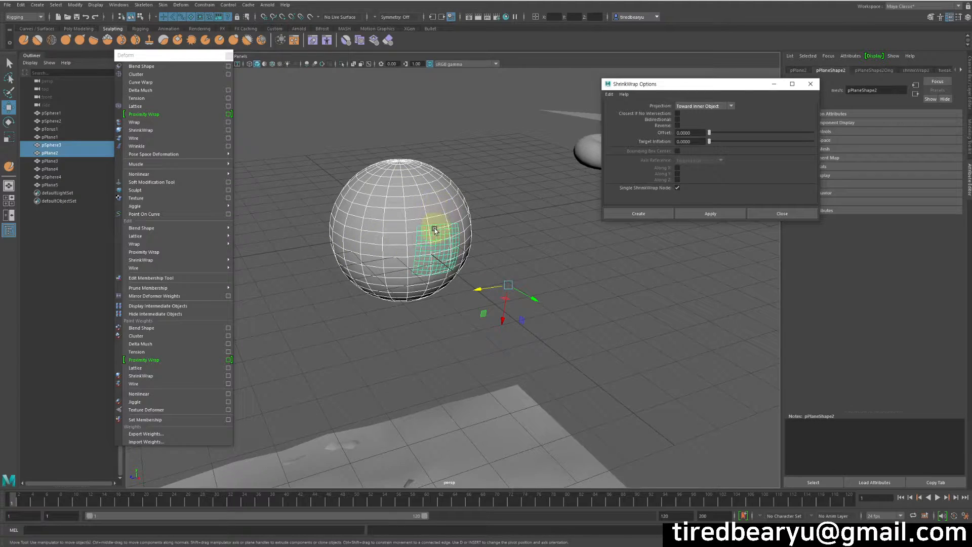
{"action": "left_click", "coordinate": [790, 213]}
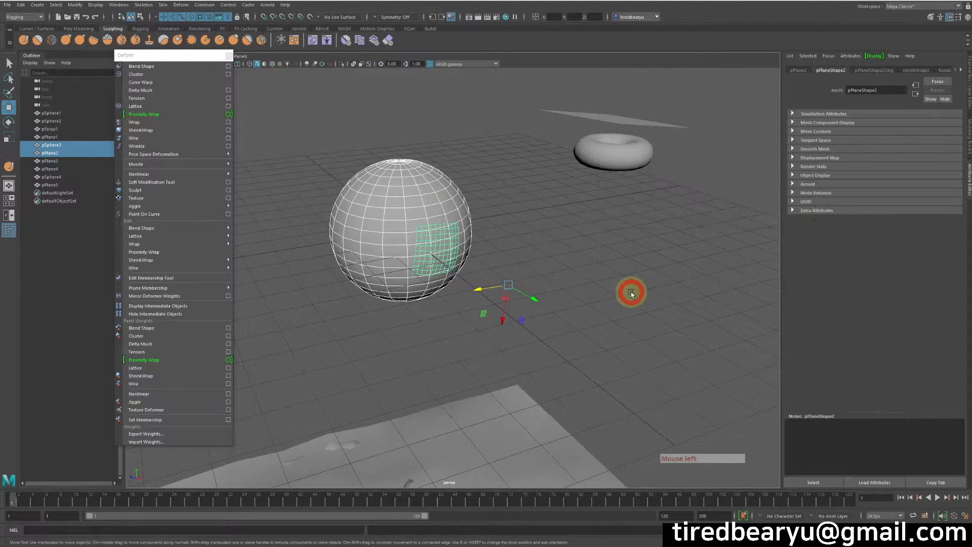
- Select only the plane wrapped onto the sphere, open its ShrinkWrap node attributes, and review the projection types
{"action": "left_click", "coordinate": [631, 291]}
{"action": "left_click", "coordinate": [425, 252]}
{"action": "left_click", "coordinate": [455, 245], "text": "shift"}
{"action": "left_click", "coordinate": [455, 199], "text": "ctrl"}
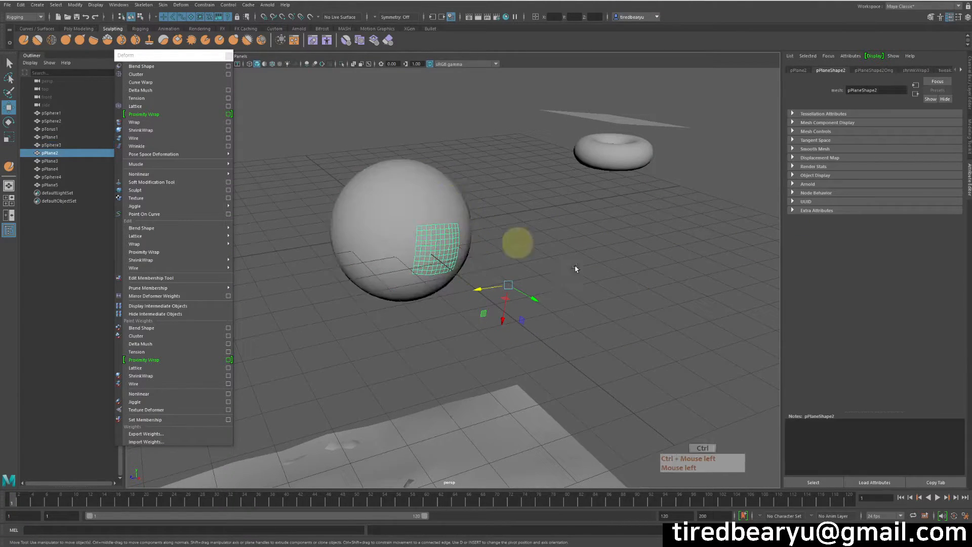
{"action": "left_click", "coordinate": [909, 71]}
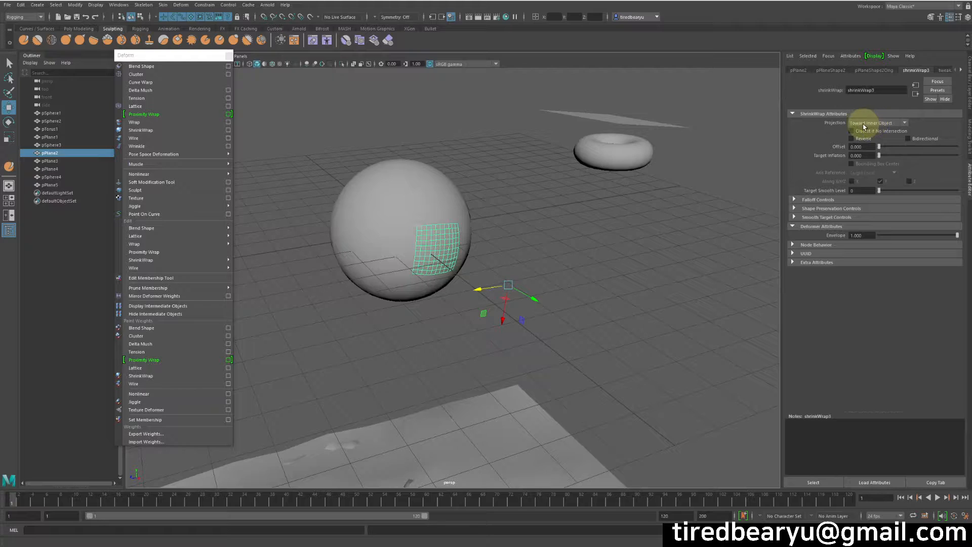
{"action": "left_click", "coordinate": [864, 127]}
{"action": "left_click", "coordinate": [867, 130]}
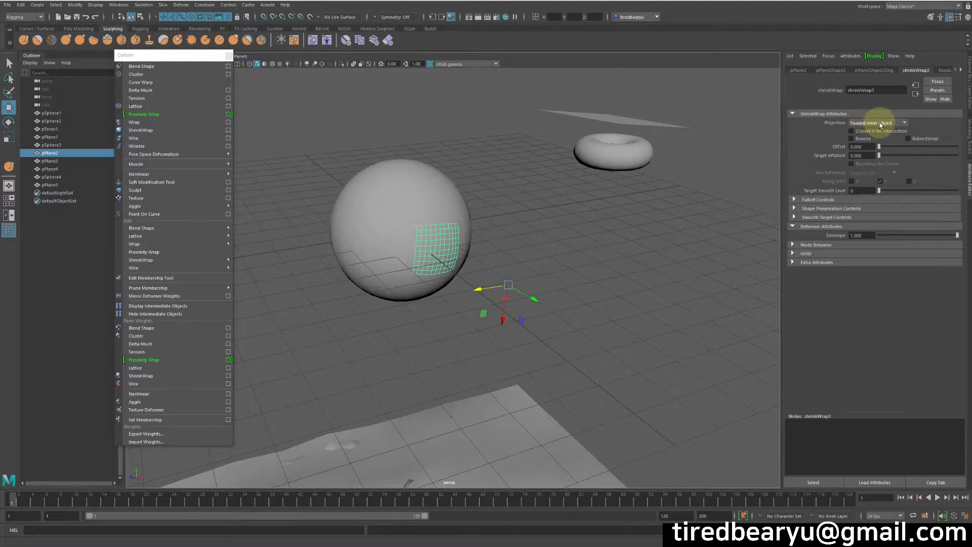
{"action": "left_click", "coordinate": [887, 123]}
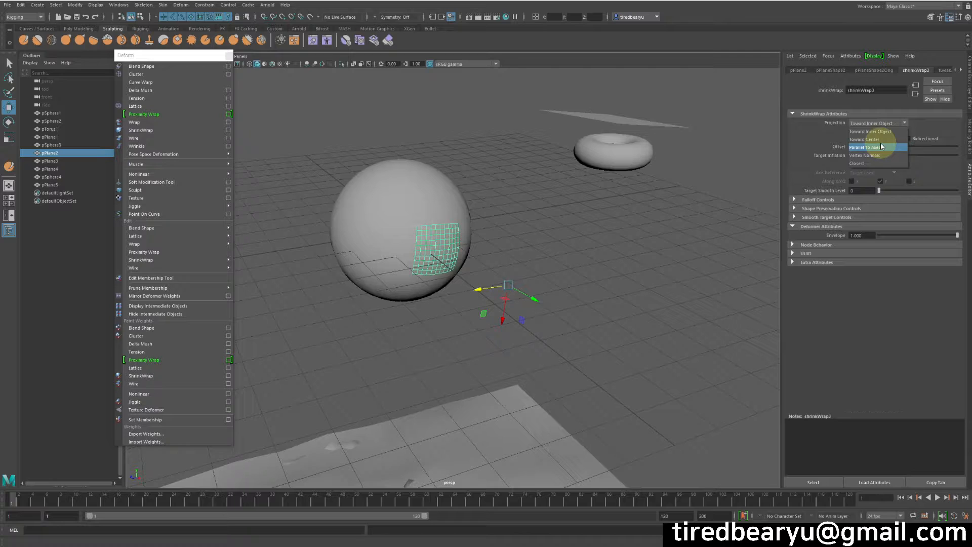
- Move the wrapped plane so its patch slides around the sphere to the side facing the torus
{"action": "left_click_drag", "start_coordinate": [494, 236], "coordinate": [446, 235], "text": "alt"}
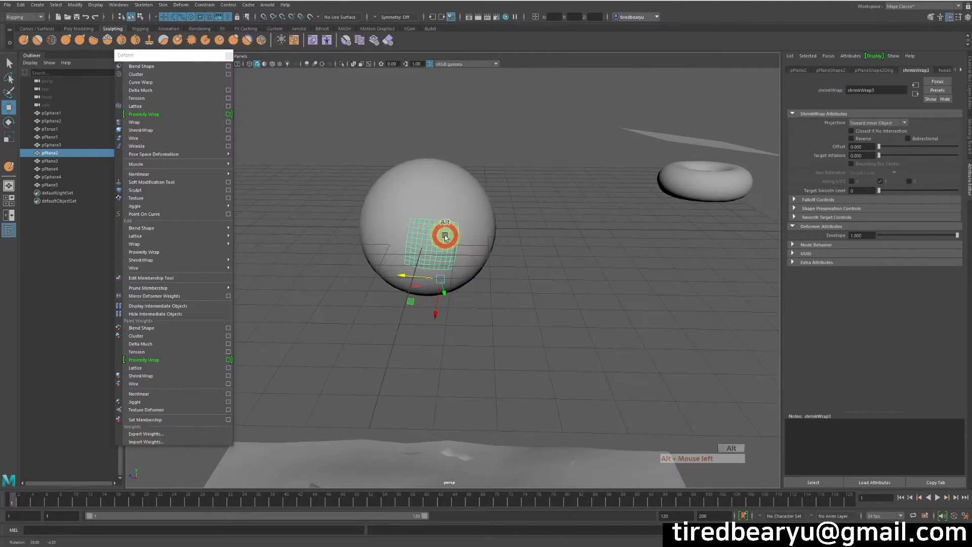
{"action": "key", "text": "w"}
{"action": "left_click_drag", "start_coordinate": [402, 283], "coordinate": [692, 268]}
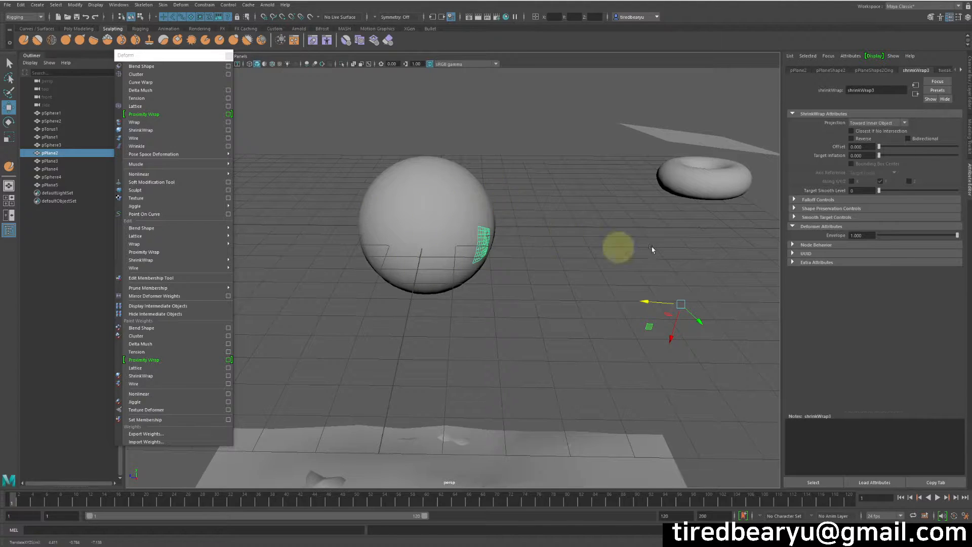
- Move the wrapped plane to the sphere's opposite side, between the two large spheres, and inspect the projected patch
{"action": "left_click_drag", "start_coordinate": [494, 226], "coordinate": [412, 239], "text": "alt"}
{"action": "mouse_move", "coordinate": [512, 265]}
{"action": "left_mouse_down", "text": "alt"}
{"action": "mouse_move", "coordinate": [547, 265]}
{"action": "mouse_move", "coordinate": [519, 260]}
{"action": "left_mouse_up", "text": "alt"}
{"action": "left_click_drag", "start_coordinate": [625, 304], "coordinate": [457, 274]}
{"action": "right_click_drag", "start_coordinate": [457, 274], "coordinate": [437, 248], "text": "alt"}
{"action": "middle_click_drag", "start_coordinate": [437, 247], "coordinate": [509, 210], "text": "alt"}
{"action": "left_click_drag", "start_coordinate": [509, 211], "coordinate": [467, 281], "text": "alt"}
{"action": "left_click_drag", "start_coordinate": [529, 267], "coordinate": [521, 224], "text": "alt"}
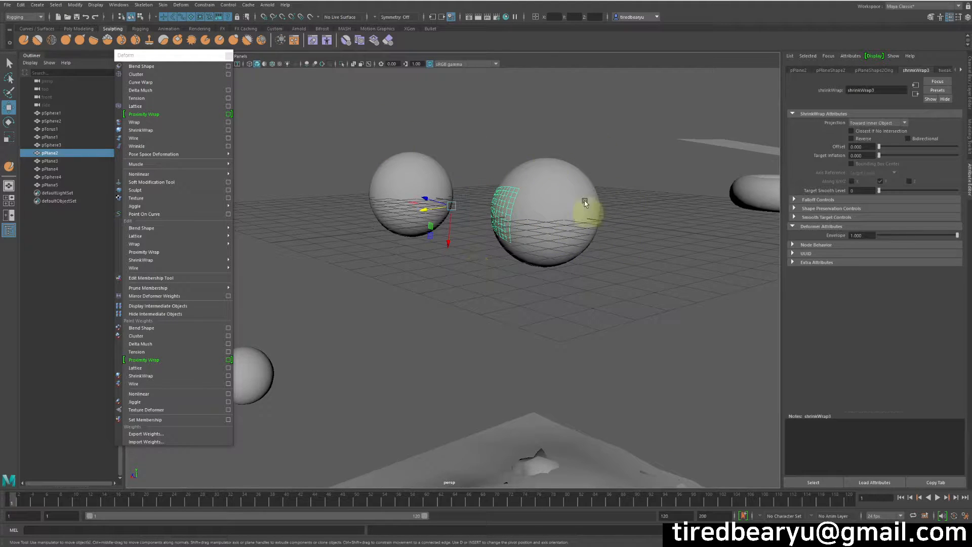
{"action": "left_click_drag", "start_coordinate": [593, 200], "coordinate": [566, 204], "text": "alt"}
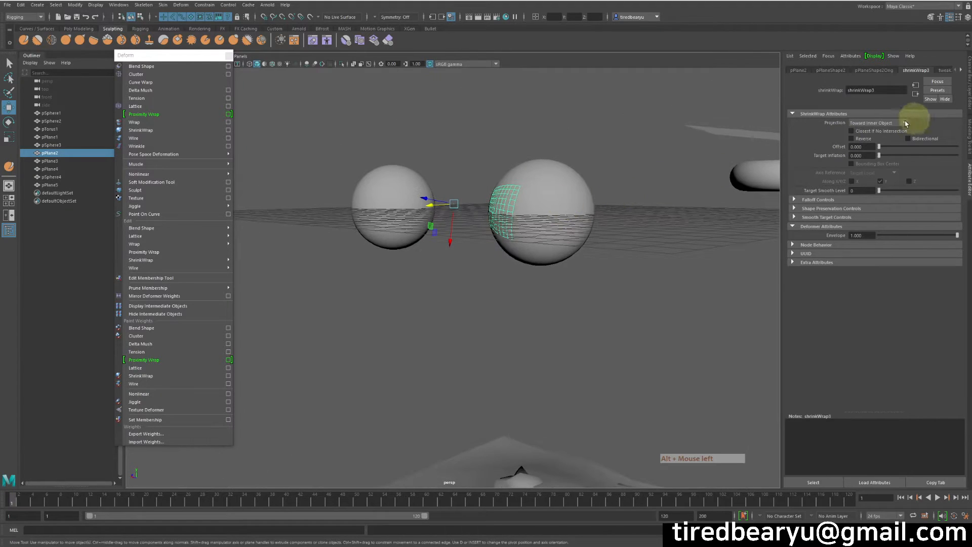
- Try the Toward Center projection on the wrapped plane and return it to Toward Inner Object
{"action": "left_click", "coordinate": [886, 123]}
{"action": "left_click", "coordinate": [880, 142]}
{"action": "left_click", "coordinate": [880, 123]}
{"action": "left_click", "coordinate": [876, 133]}
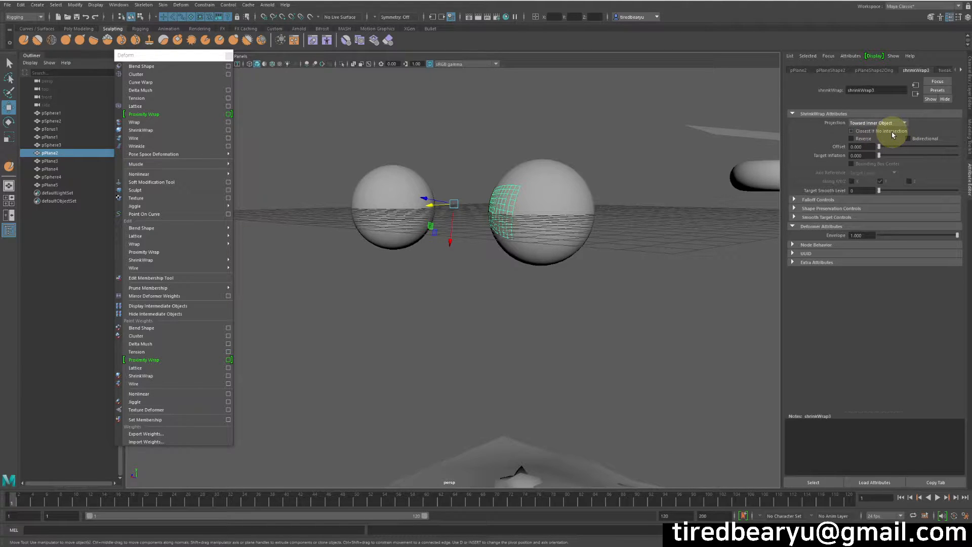
{"action": "mouse_move", "coordinate": [652, 239]}
{"action": "left_mouse_down", "text": "alt"}
{"action": "mouse_move", "coordinate": [649, 256]}
{"action": "mouse_move", "coordinate": [671, 253]}
{"action": "mouse_move", "coordinate": [669, 241]}
{"action": "left_mouse_up", "text": "alt"}
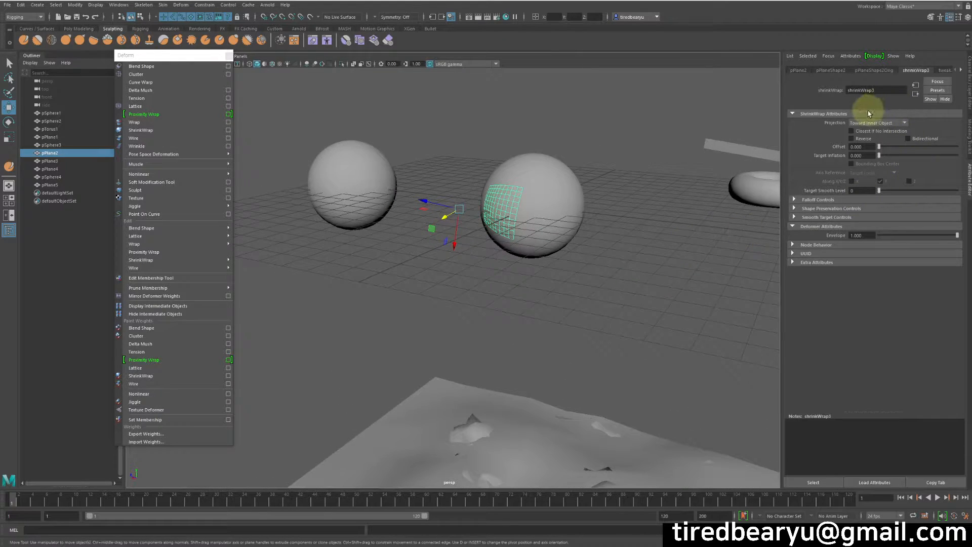
- Set the plane's ShrinkWrap projection to Toward Center with Bounding Box Center enabled
{"action": "left_click", "coordinate": [864, 125]}
{"action": "left_click", "coordinate": [867, 138]}
{"action": "left_click", "coordinate": [886, 167]}
- Move the target sphere away from the plane to beneath the torus, and reselect only the wrapped plane
{"action": "right_click_drag", "start_coordinate": [704, 208], "coordinate": [580, 197], "text": "alt"}
{"action": "left_click_drag", "start_coordinate": [580, 196], "coordinate": [570, 220], "text": "alt"}
{"action": "left_click", "coordinate": [534, 217]}
{"action": "middle_click_drag", "start_coordinate": [601, 289], "coordinate": [763, 346]}
{"action": "left_click_drag", "start_coordinate": [764, 346], "coordinate": [713, 303], "text": "alt"}
{"action": "left_click_drag", "start_coordinate": [605, 243], "coordinate": [674, 304]}
{"action": "left_click", "coordinate": [726, 298], "text": "ctrl"}
{"action": "left_click_drag", "start_coordinate": [678, 252], "coordinate": [686, 291], "text": "alt"}
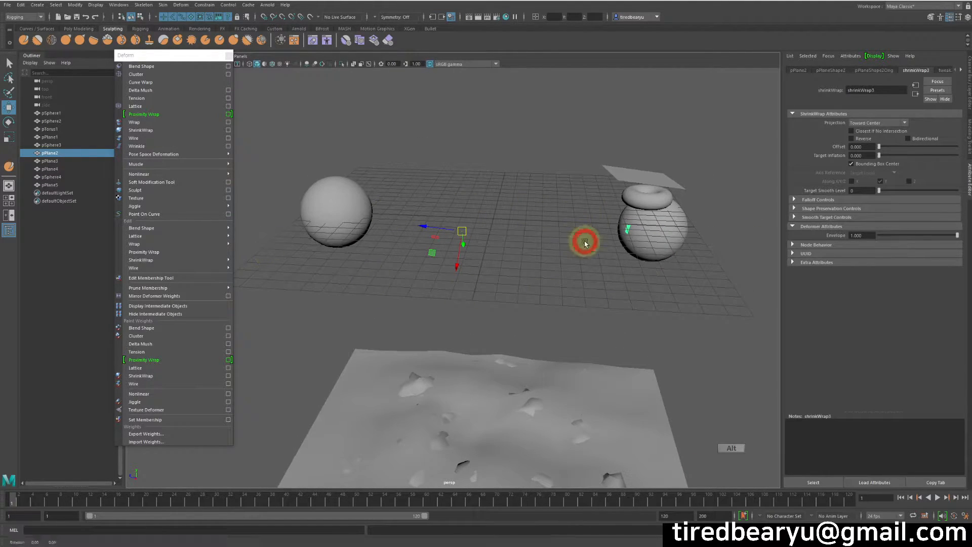
{"action": "left_click_drag", "start_coordinate": [582, 241], "coordinate": [603, 238], "text": "alt"}
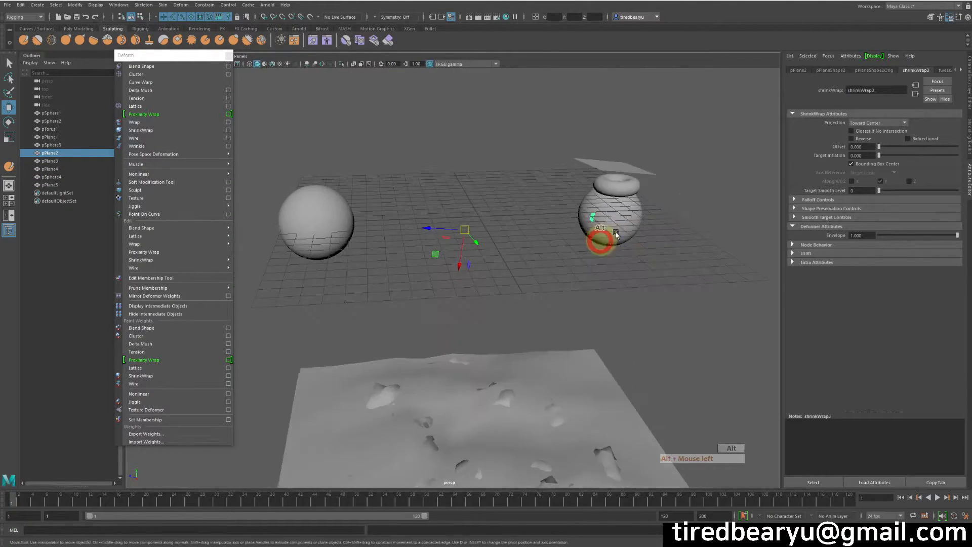
- Toggle Bounding Box Center on and off to compare the projection, leaving it disabled
{"action": "left_click", "coordinate": [883, 164]}
{"action": "left_click", "coordinate": [882, 165]}
{"action": "left_click", "coordinate": [883, 165]}
{"action": "left_click", "coordinate": [883, 165]}
{"action": "left_click", "coordinate": [883, 164]}
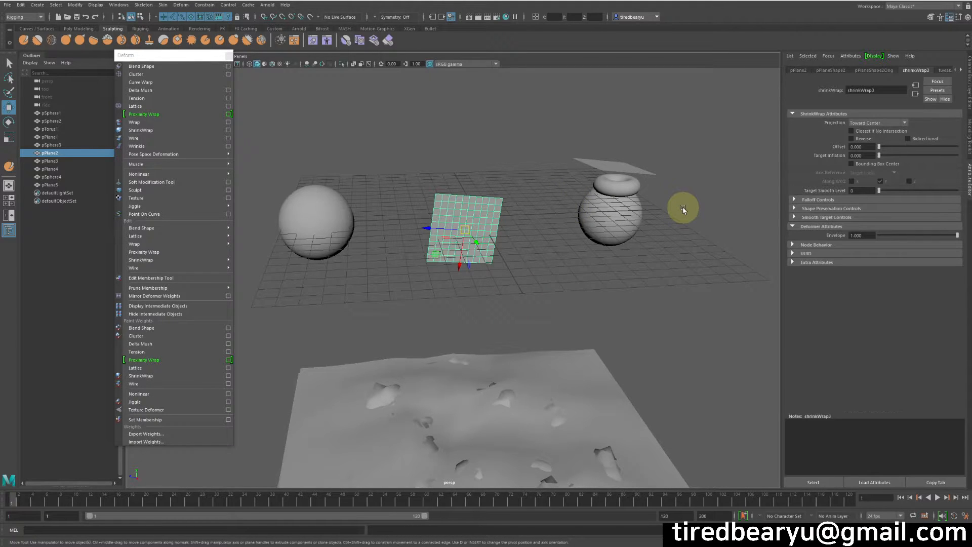
{"action": "left_click", "coordinate": [890, 164]}
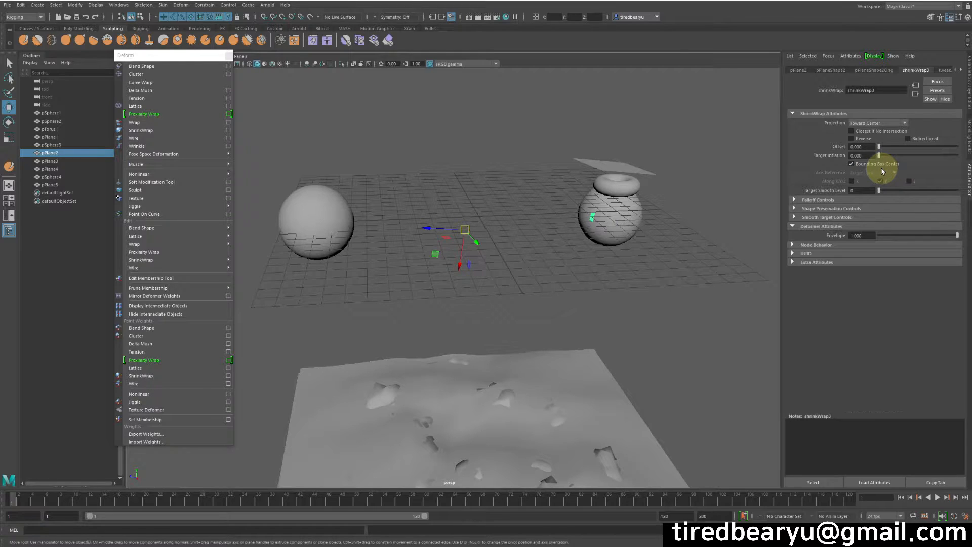
{"action": "left_click", "coordinate": [885, 168]}
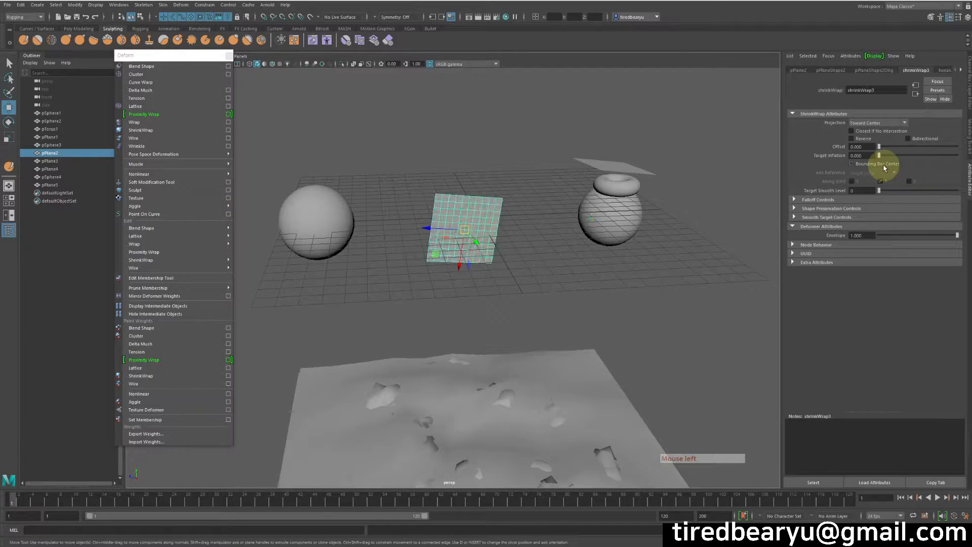
- Switch the ShrinkWrap projection to Toward Inner Object for comparison, and settle on Parallel To Axes
{"action": "left_click", "coordinate": [885, 123]}
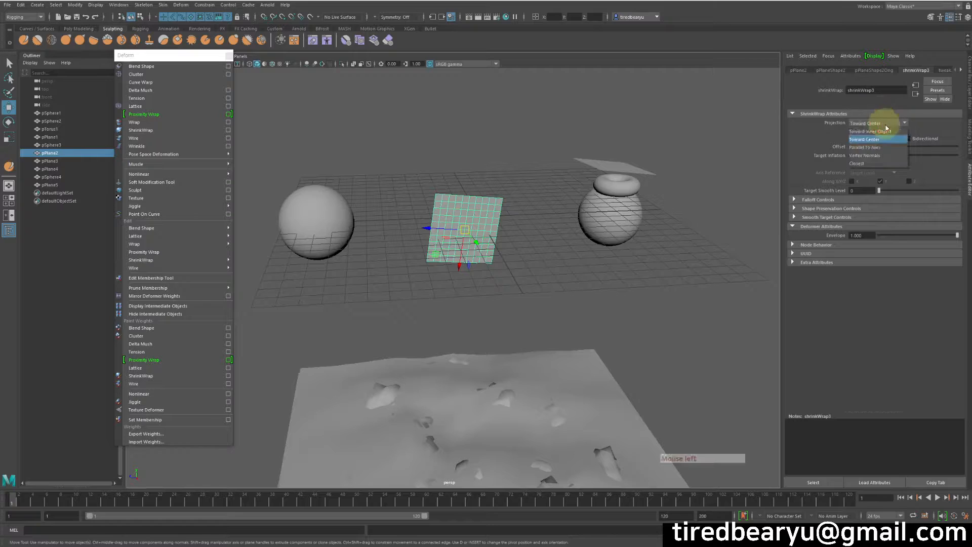
{"action": "left_click", "coordinate": [887, 133]}
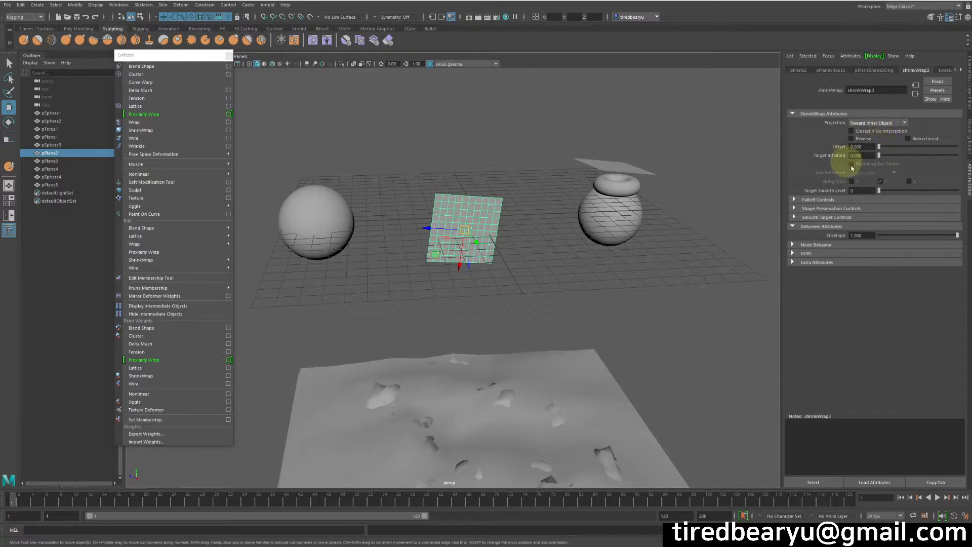
{"action": "left_click", "coordinate": [879, 166]}
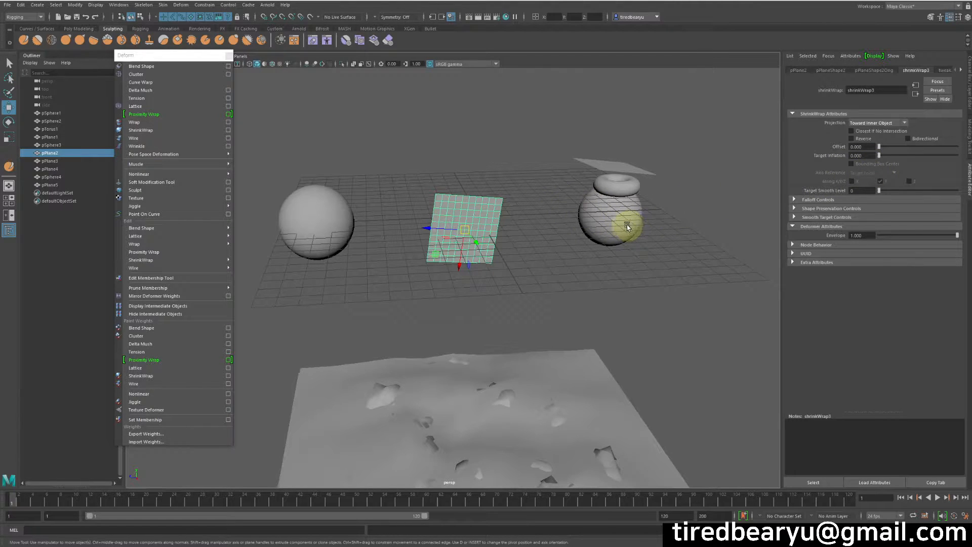
{"action": "left_click", "coordinate": [885, 124]}
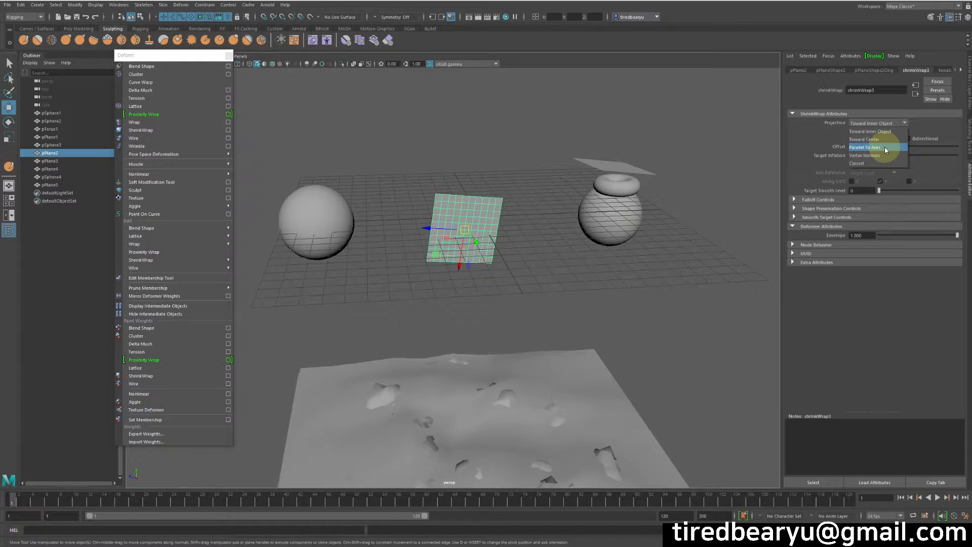
{"action": "left_click", "coordinate": [885, 151]}
- Select the target sphere and move it back close behind the plane
{"action": "left_click", "coordinate": [761, 242]}
{"action": "left_click", "coordinate": [627, 223]}
{"action": "middle_click_drag", "start_coordinate": [627, 223], "coordinate": [577, 252]}
{"action": "mouse_move", "coordinate": [578, 252]}
{"action": "left_mouse_down", "text": "alt"}
{"action": "mouse_move", "coordinate": [662, 234]}
{"action": "mouse_move", "coordinate": [579, 246]}
{"action": "mouse_move", "coordinate": [662, 218]}
{"action": "mouse_move", "coordinate": [568, 225]}
{"action": "mouse_move", "coordinate": [570, 237]}
{"action": "left_mouse_up", "text": "alt"}
{"action": "middle_click_drag", "start_coordinate": [571, 236], "coordinate": [586, 250]}
{"action": "right_click_drag", "start_coordinate": [586, 249], "coordinate": [777, 265], "text": "alt"}
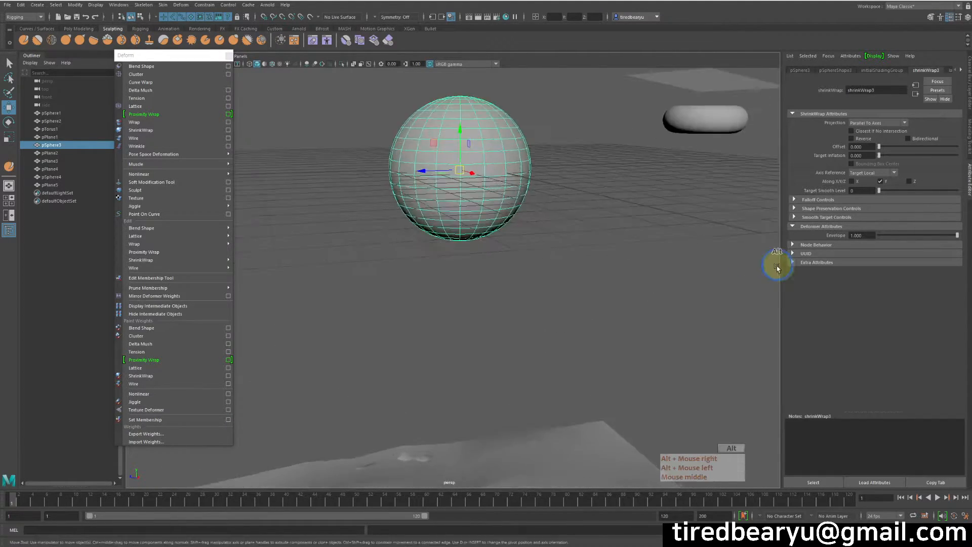
{"action": "middle_click_drag", "start_coordinate": [718, 194], "coordinate": [731, 243], "text": "alt"}
- Select only the wrapped plane and inspect its projection on the sphere in wireframe and shaded display
{"action": "left_click", "coordinate": [614, 359]}
{"action": "left_click_drag", "start_coordinate": [614, 359], "coordinate": [529, 212]}
{"action": "left_click", "coordinate": [506, 165], "text": "ctrl"}
{"action": "left_click_drag", "start_coordinate": [592, 187], "coordinate": [574, 209], "text": "alt"}
{"action": "key", "text": "4"}
{"action": "right_click_drag", "start_coordinate": [573, 212], "coordinate": [573, 234], "text": "alt"}
{"action": "key", "text": "5"}
{"action": "middle_click_drag", "start_coordinate": [615, 252], "coordinate": [653, 238], "text": "alt"}
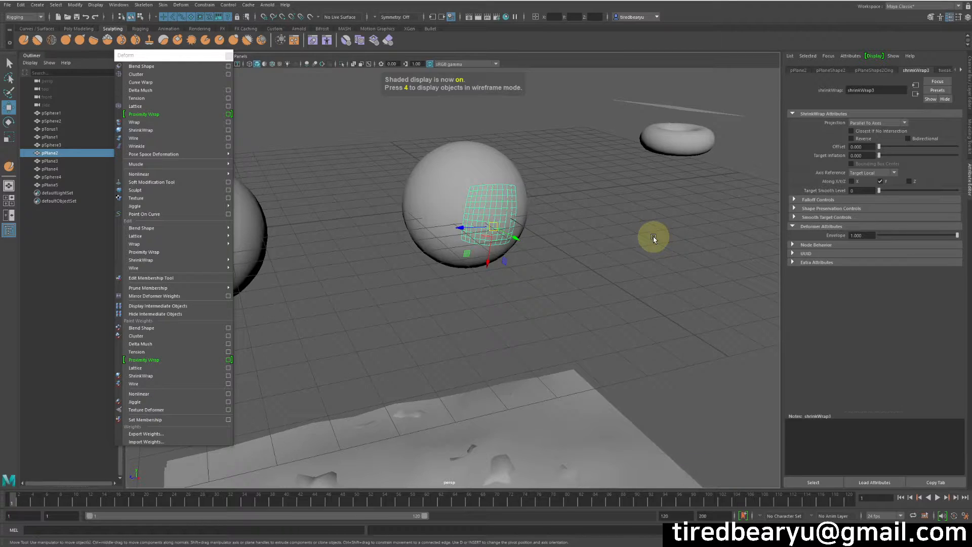
{"action": "mouse_move", "coordinate": [468, 207]}
{"action": "left_mouse_down", "text": "alt"}
{"action": "mouse_move", "coordinate": [500, 200]}
{"action": "mouse_move", "coordinate": [486, 211]}
{"action": "mouse_move", "coordinate": [463, 206]}
{"action": "left_mouse_up", "text": "alt"}
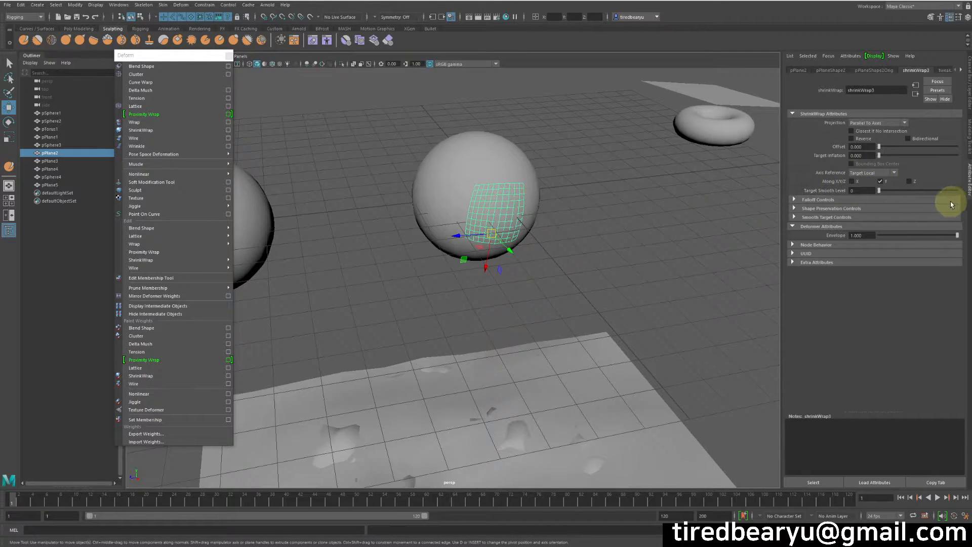
- Turn off projection along Y and toggle X on and off to compare, leaving only X enabled
{"action": "left_click", "coordinate": [852, 181]}
{"action": "left_click", "coordinate": [881, 181]}
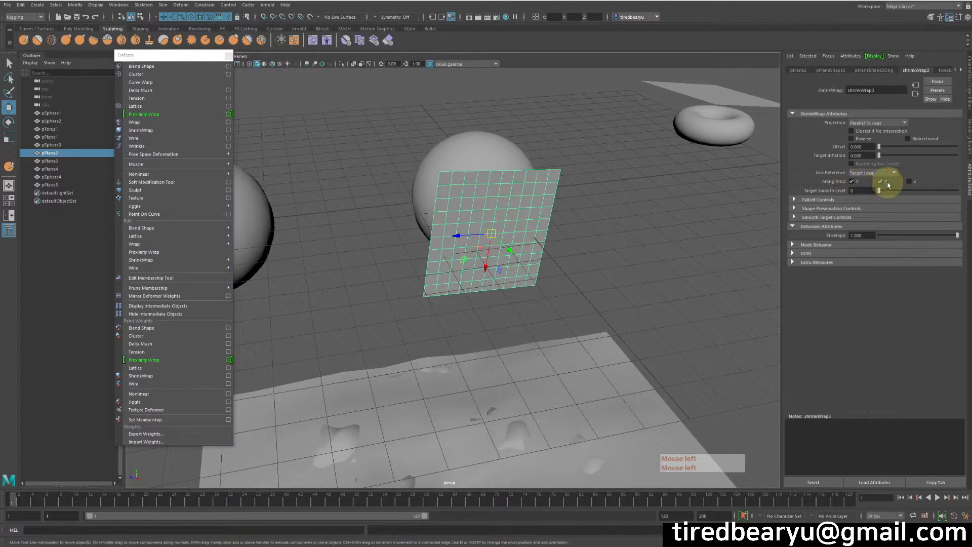
{"action": "left_click", "coordinate": [852, 181]}
{"action": "left_click_drag", "start_coordinate": [710, 203], "coordinate": [812, 188], "text": "alt"}
{"action": "left_click_drag", "start_coordinate": [729, 225], "coordinate": [716, 223], "text": "alt"}
{"action": "left_click", "coordinate": [852, 181]}
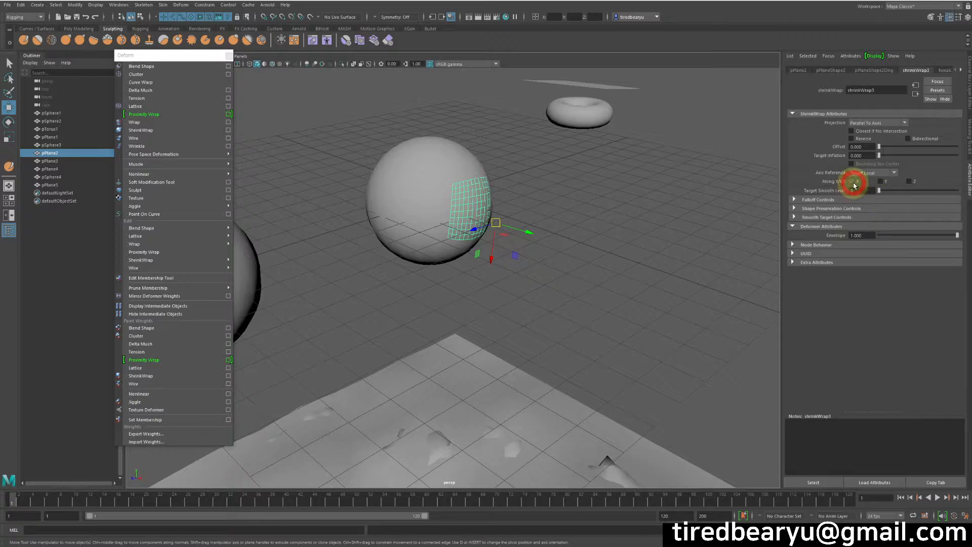
{"action": "left_click", "coordinate": [853, 181]}
{"action": "left_click_drag", "start_coordinate": [747, 197], "coordinate": [537, 235], "text": "alt"}
{"action": "left_click", "coordinate": [852, 181]}
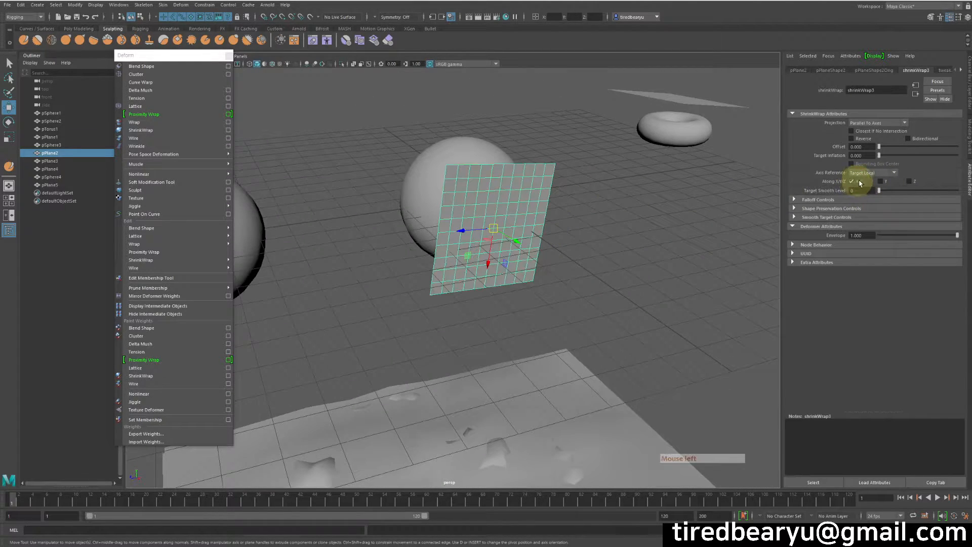
- Switch the projection axis to Y only and then Z only, inspecting the plane beside the sphere
{"action": "left_click", "coordinate": [882, 181]}
{"action": "left_click", "coordinate": [852, 181]}
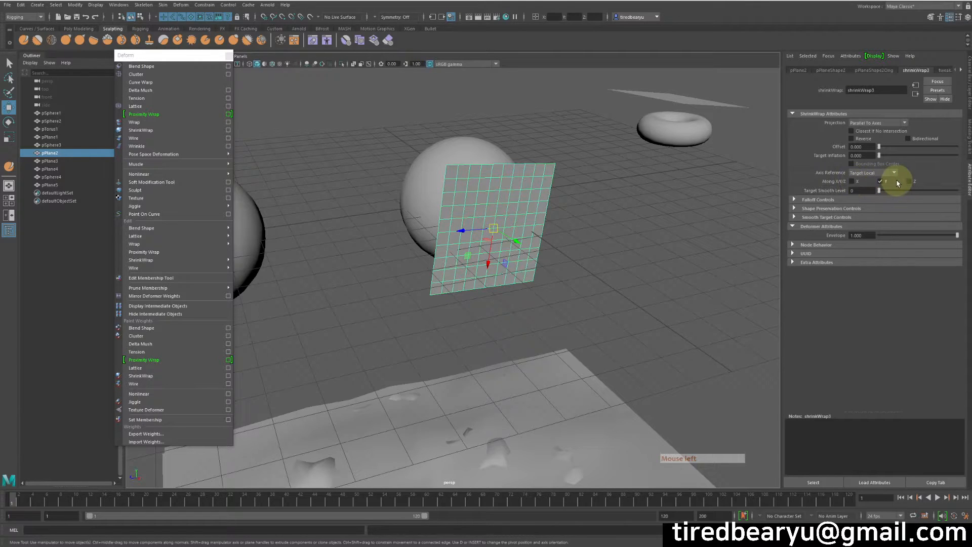
{"action": "left_click", "coordinate": [910, 181]}
{"action": "left_click", "coordinate": [881, 181]}
{"action": "left_click_drag", "start_coordinate": [597, 217], "coordinate": [693, 230], "text": "alt"}
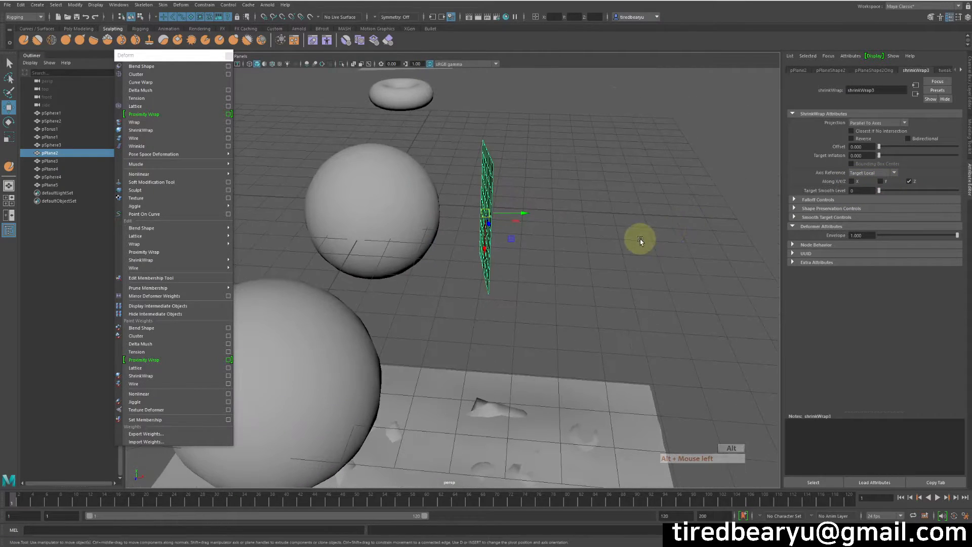
{"action": "middle_click_drag", "start_coordinate": [640, 239], "coordinate": [686, 248], "text": "alt"}
- Project the plane along X and Y with Z off, and move it until it cuts into the sphere
{"action": "left_click", "coordinate": [883, 182]}
{"action": "left_click", "coordinate": [883, 182]}
{"action": "left_click", "coordinate": [853, 181]}
{"action": "left_click_drag", "start_coordinate": [732, 246], "coordinate": [532, 223], "text": "alt"}
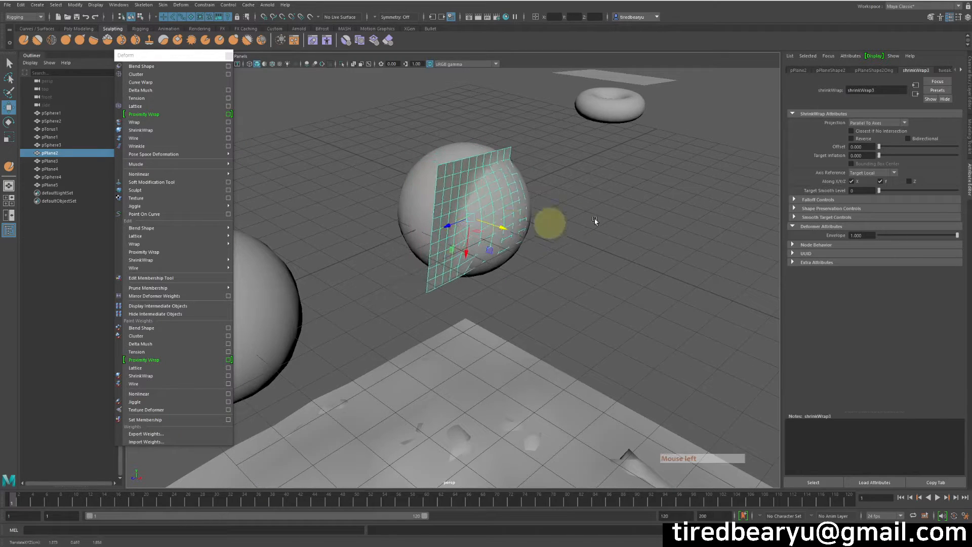
- Turn off Y and compare projection with and without X while shifting the plane within the sphere, leaving only X enabled
{"action": "left_click", "coordinate": [884, 182]}
{"action": "left_click", "coordinate": [883, 183]}
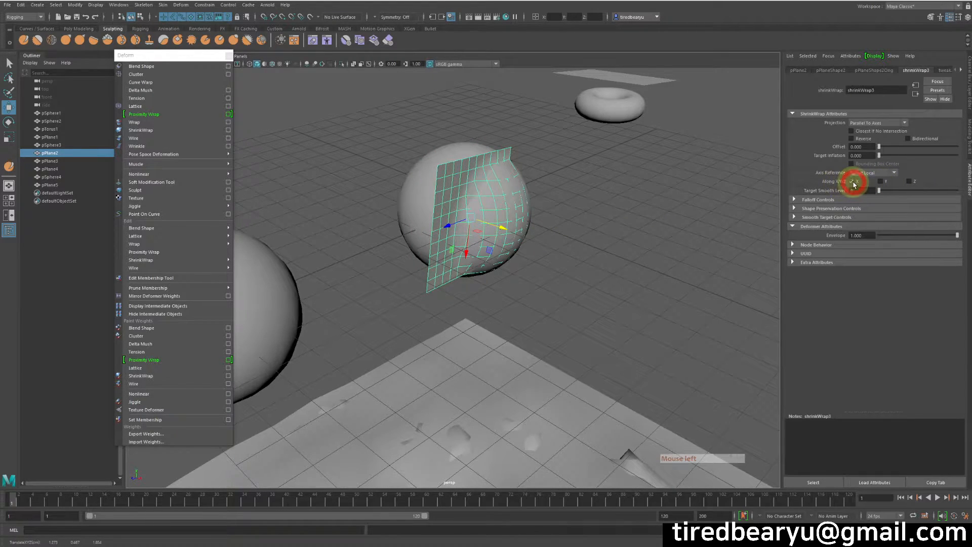
{"action": "mouse_move", "coordinate": [593, 217]}
{"action": "left_mouse_down", "text": "alt"}
{"action": "mouse_move", "coordinate": [563, 220]}
{"action": "mouse_move", "coordinate": [586, 226]}
{"action": "left_mouse_up", "text": "alt"}
{"action": "left_click_drag", "start_coordinate": [518, 236], "coordinate": [491, 235]}
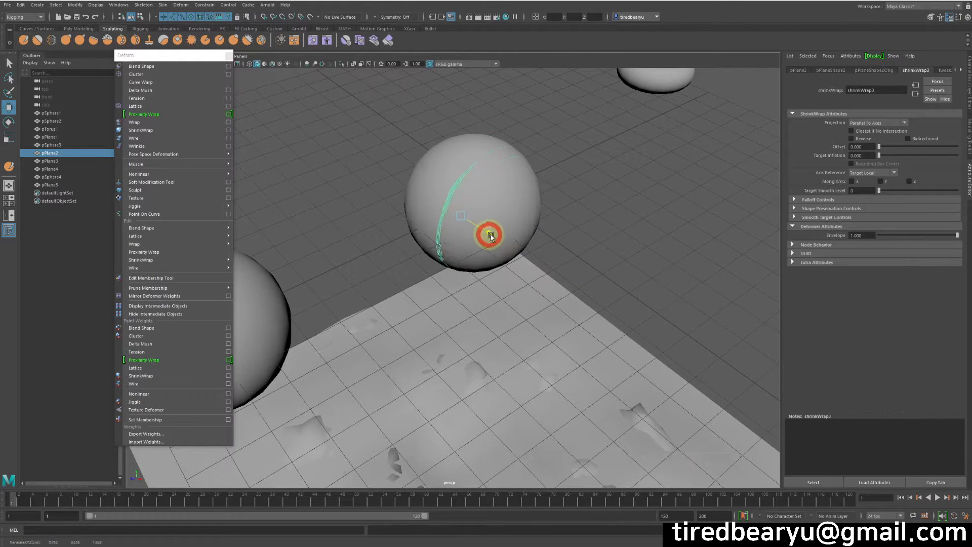
{"action": "left_click", "coordinate": [853, 182]}
{"action": "left_click_drag", "start_coordinate": [574, 221], "coordinate": [553, 217], "text": "alt"}
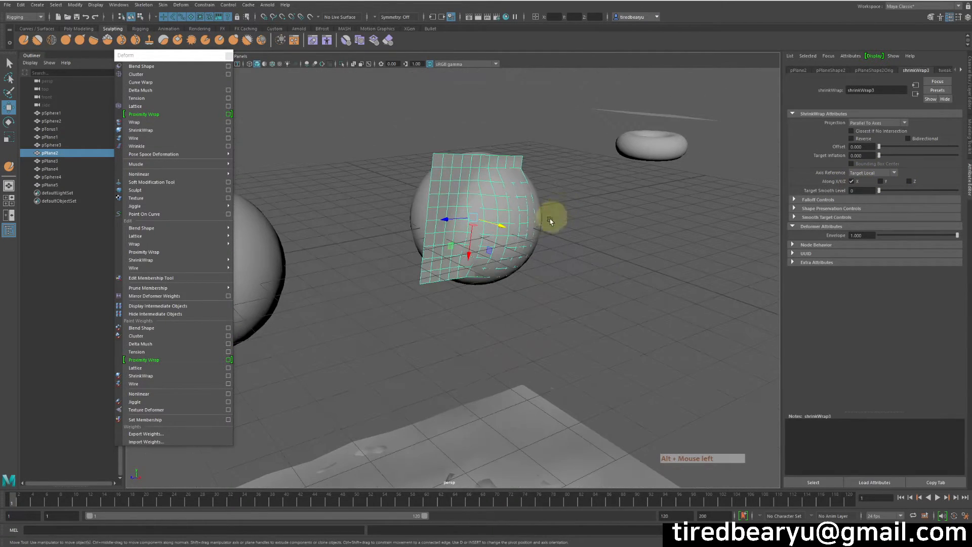
- Tilt the plane to nearly horizontal through the sphere, and project it along Y and Z with X off
{"action": "left_click_drag", "start_coordinate": [495, 222], "coordinate": [503, 183]}
{"action": "left_click", "coordinate": [852, 182]}
{"action": "left_click", "coordinate": [881, 182]}
{"action": "key", "text": "e"}
{"action": "key", "text": "w"}
{"action": "mouse_move", "coordinate": [531, 236]}
{"action": "left_mouse_down"}
{"action": "mouse_move", "coordinate": [515, 232]}
{"action": "mouse_move", "coordinate": [536, 238]}
{"action": "mouse_move", "coordinate": [520, 226]}
{"action": "left_mouse_up"}
{"action": "left_click", "coordinate": [910, 181]}
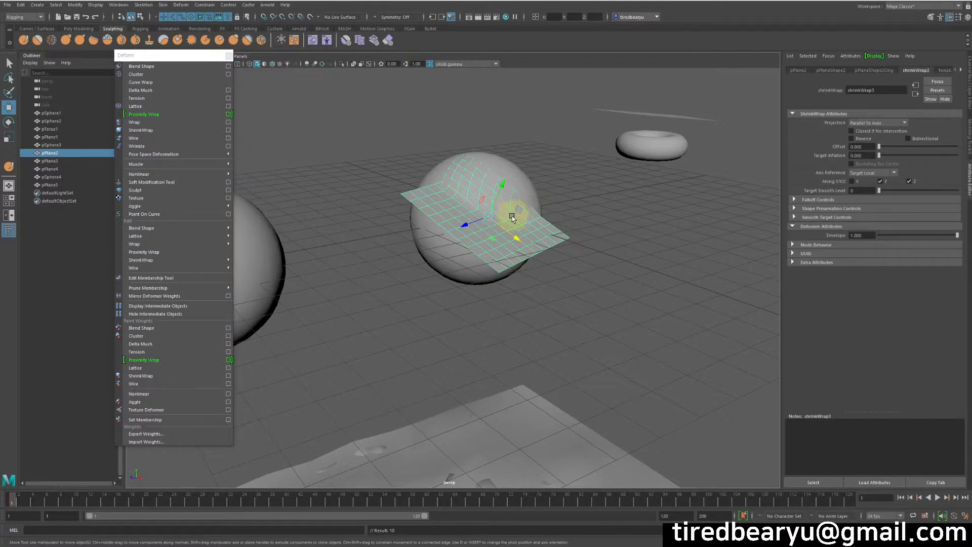
- Try rotating and moving the plane through the sphere, and undo those transforms
{"action": "key", "text": "e"}
{"action": "middle_click_drag", "start_coordinate": [474, 207], "coordinate": [528, 271]}
{"action": "key", "text": "w"}
{"action": "left_click_drag", "start_coordinate": [527, 272], "coordinate": [568, 315], "text": "alt"}
{"action": "middle_click_drag", "start_coordinate": [568, 315], "coordinate": [543, 290]}
{"action": "left_click_drag", "start_coordinate": [543, 291], "coordinate": [484, 294], "text": "alt"}
{"action": "left_click_drag", "start_coordinate": [482, 226], "coordinate": [540, 245]}
{"action": "key", "text": "z"}
{"action": "left_click_drag", "start_coordinate": [464, 217], "coordinate": [547, 257], "text": "alt"}
{"action": "key", "text": "z"}
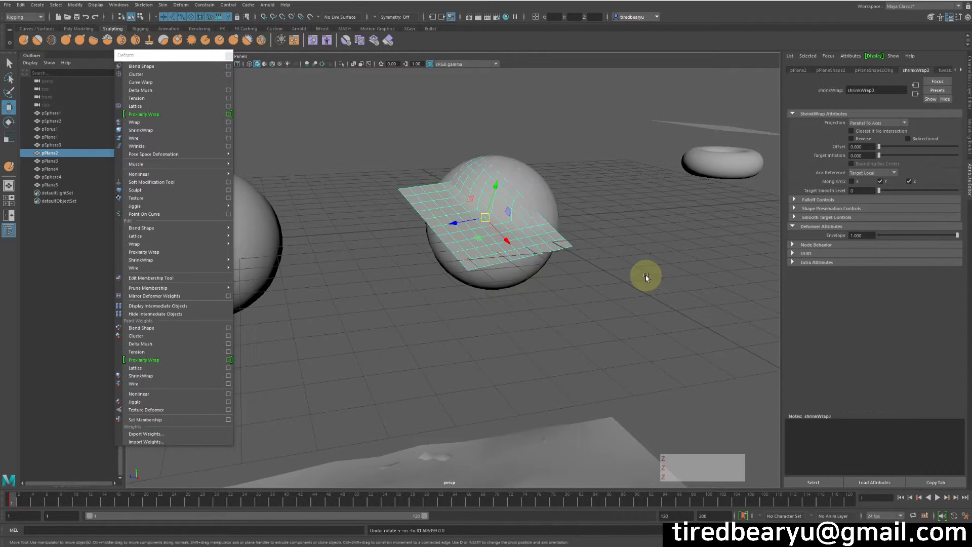
- Compare the Deformed Local and Global axis references on the projected plane, and return to Target Local
{"action": "left_click", "coordinate": [871, 173]}
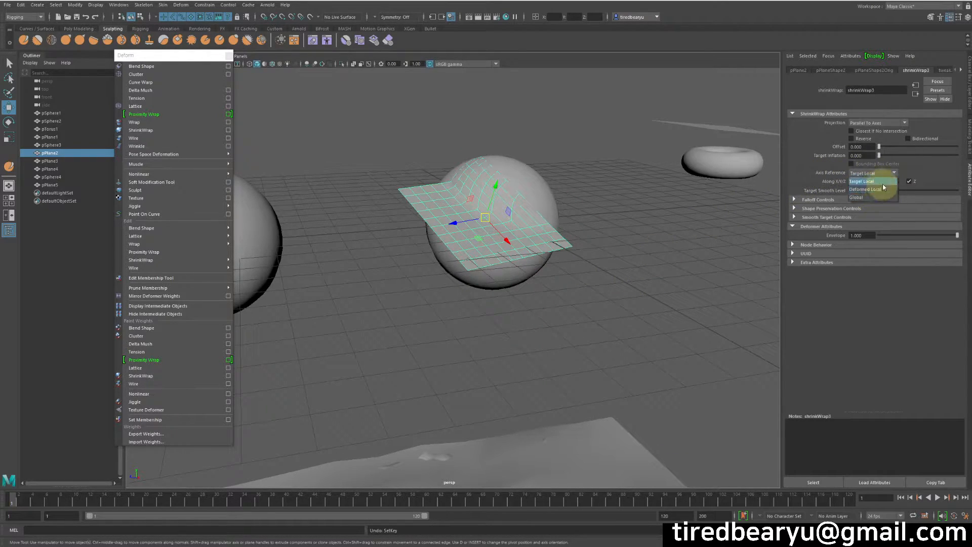
{"action": "left_click", "coordinate": [870, 190]}
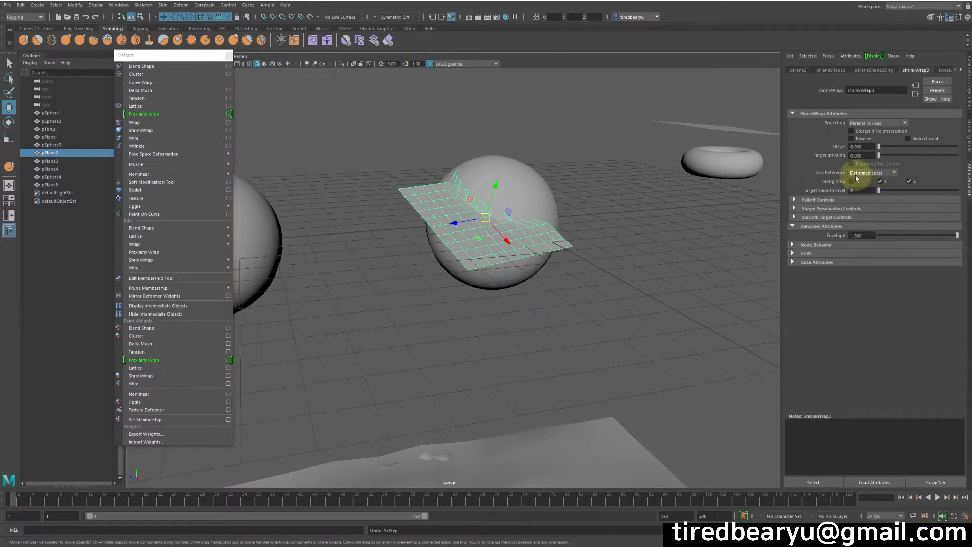
{"action": "left_click", "coordinate": [869, 173]}
{"action": "left_click", "coordinate": [876, 191]}
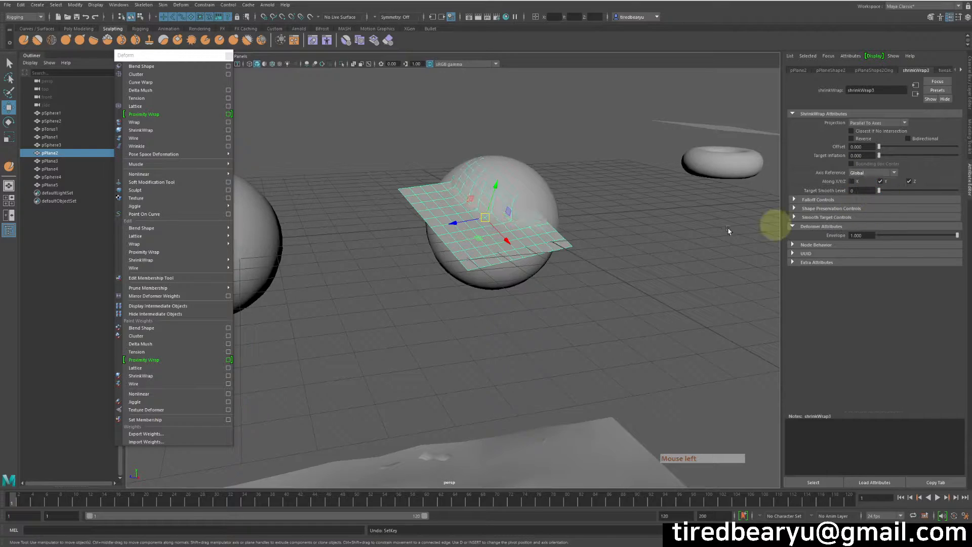
{"action": "left_click_drag", "start_coordinate": [654, 238], "coordinate": [643, 242], "text": "alt"}
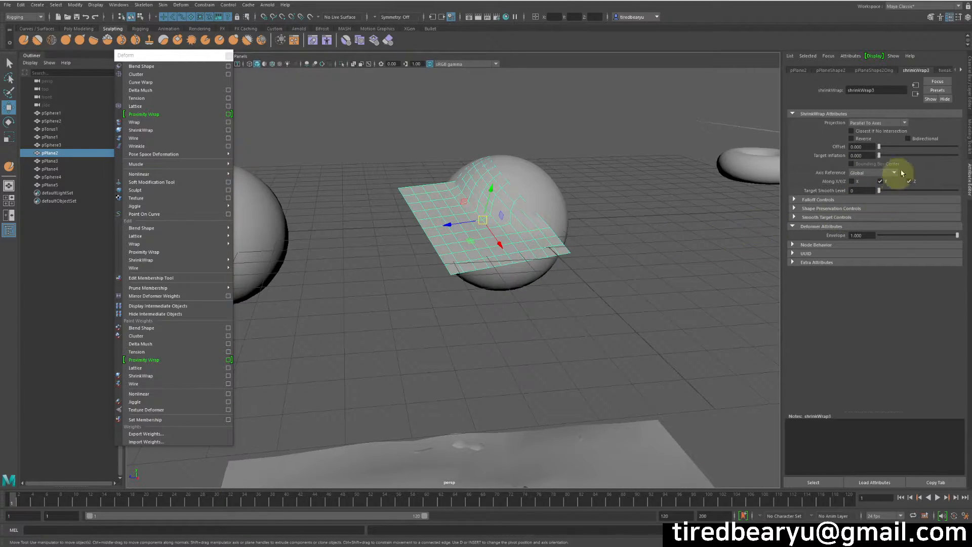
{"action": "left_click", "coordinate": [870, 174]}
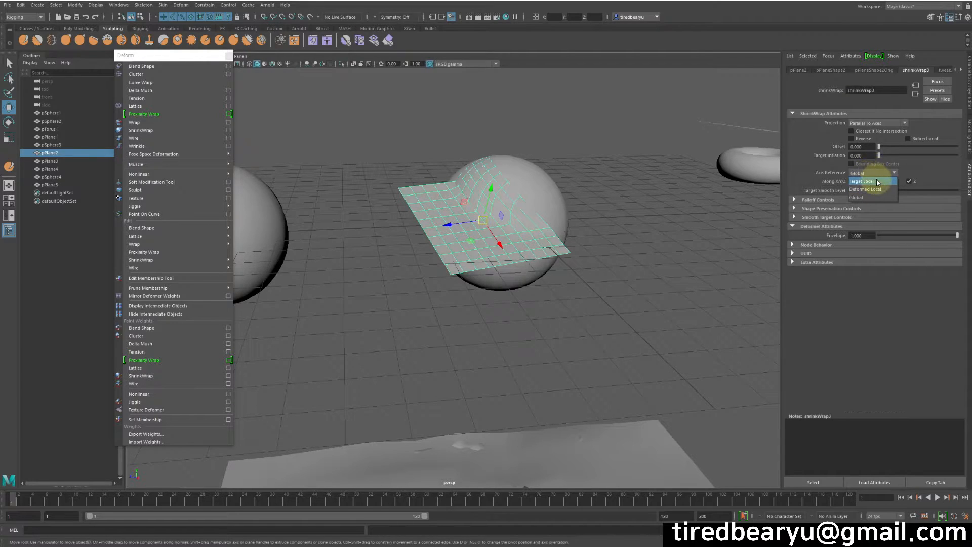
{"action": "left_click", "coordinate": [879, 183]}
- Try raising the target sphere relative to the plane, and undo the move and the sphere selection
{"action": "left_click", "coordinate": [548, 197]}
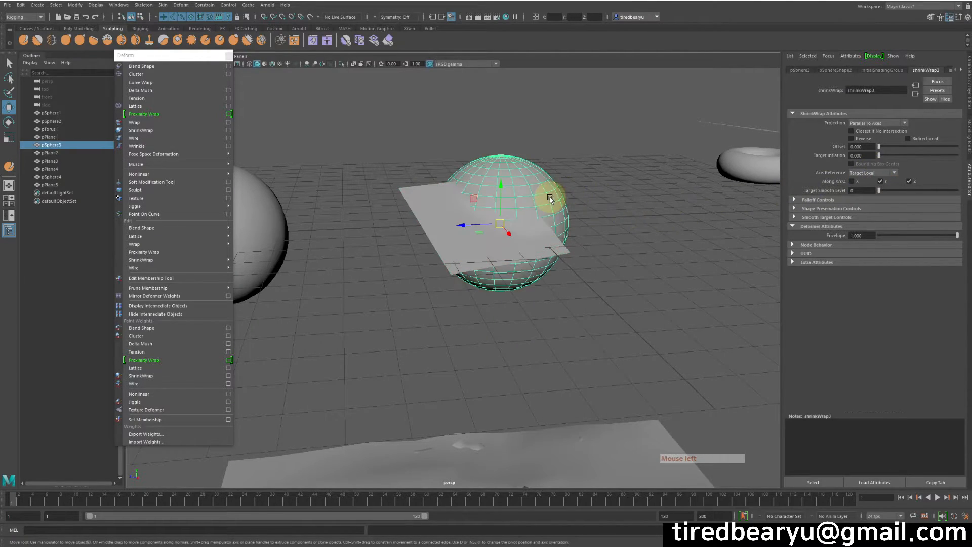
{"action": "left_click_drag", "start_coordinate": [549, 198], "coordinate": [646, 237], "text": "alt"}
{"action": "middle_click_drag", "start_coordinate": [646, 237], "coordinate": [671, 208]}
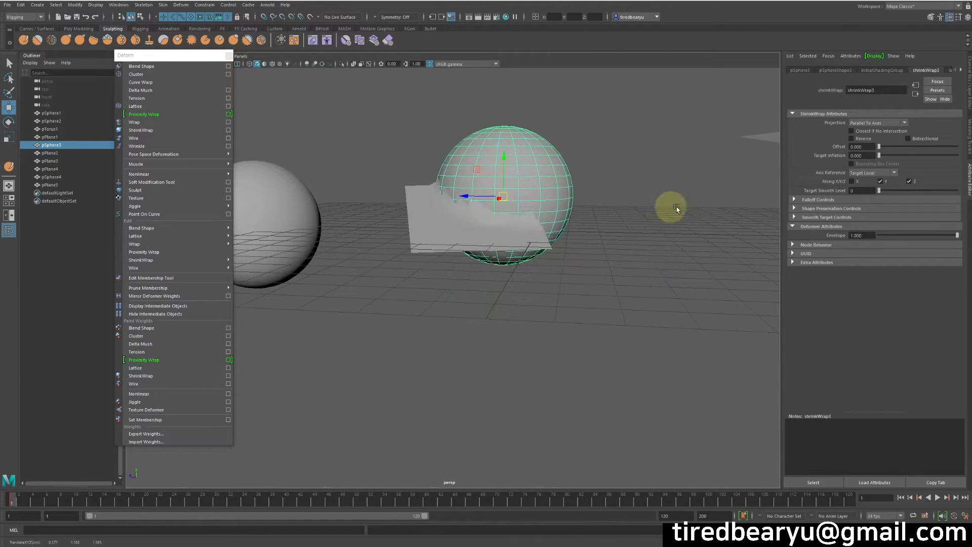
{"action": "key", "text": "z"}
{"action": "key", "text": "z"}
{"action": "key", "text": "z"}
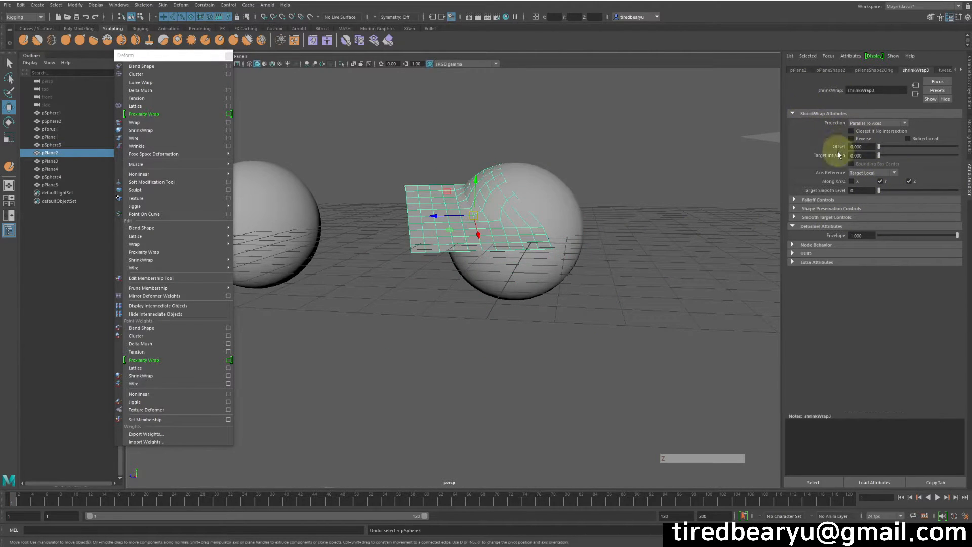
- Undo further back through the plane's last move, and inspect the projected plane from above
{"action": "key", "text": "z"}
{"action": "left_click_drag", "start_coordinate": [649, 175], "coordinate": [676, 198], "text": "alt"}
{"action": "key", "text": "z"}
{"action": "key", "text": "z"}
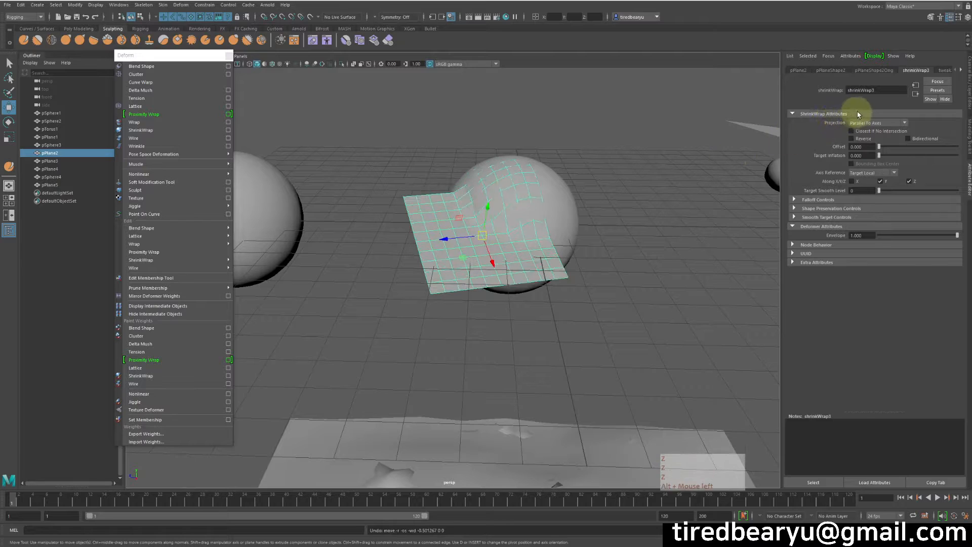
- Set the ShrinkWrap projection to Vertex Normals and rotate the plane to see how it projects onto the sphere
{"action": "left_click", "coordinate": [875, 122]}
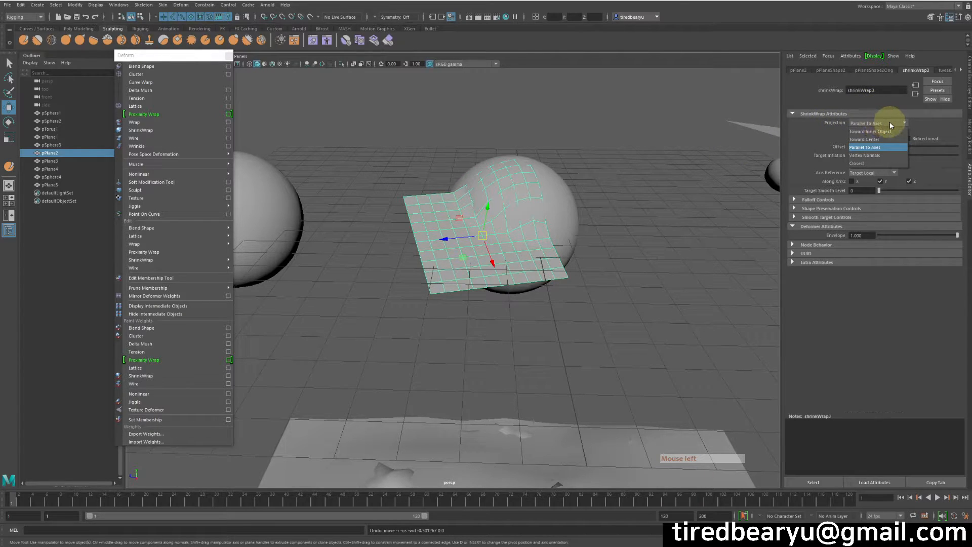
{"action": "left_click", "coordinate": [871, 156]}
{"action": "left_click_drag", "start_coordinate": [720, 223], "coordinate": [636, 234], "text": "alt"}
{"action": "key", "text": "e"}
{"action": "mouse_move", "coordinate": [528, 217]}
{"action": "left_mouse_down"}
{"action": "mouse_move", "coordinate": [507, 261]}
{"action": "mouse_move", "coordinate": [521, 250]}
{"action": "mouse_move", "coordinate": [604, 248]}
{"action": "mouse_move", "coordinate": [528, 228]}
{"action": "left_mouse_up"}
{"action": "key", "text": "w"}
{"action": "left_click_drag", "start_coordinate": [615, 251], "coordinate": [579, 254], "text": "alt"}
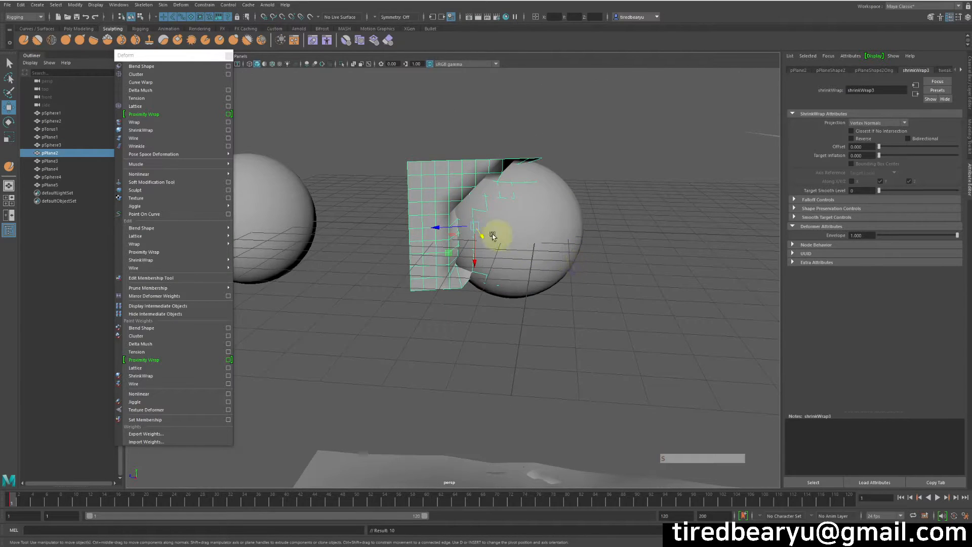
- Move the plane out in front of the target sphere and scale it down so it projects onto the surface
{"action": "left_click_drag", "start_coordinate": [436, 224], "coordinate": [506, 265], "text": "alt"}
{"action": "key", "text": "4"}
{"action": "key", "text": "w"}
{"action": "mouse_move", "coordinate": [387, 224]}
{"action": "left_mouse_down"}
{"action": "mouse_move", "coordinate": [328, 232]}
{"action": "mouse_move", "coordinate": [413, 239]}
{"action": "mouse_move", "coordinate": [586, 278]}
{"action": "mouse_move", "coordinate": [556, 205]}
{"action": "mouse_move", "coordinate": [561, 250]}
{"action": "mouse_move", "coordinate": [548, 253]}
{"action": "mouse_move", "coordinate": [574, 257]}
{"action": "left_mouse_up"}
{"action": "key", "text": "5"}
{"action": "key", "text": "r"}
{"action": "middle_click_drag", "start_coordinate": [573, 257], "coordinate": [626, 282]}
{"action": "left_click_drag", "start_coordinate": [621, 289], "coordinate": [547, 274], "text": "alt"}
{"action": "key", "text": "w"}
{"action": "mouse_move", "coordinate": [319, 197]}
{"action": "left_mouse_down"}
{"action": "mouse_move", "coordinate": [261, 208]}
{"action": "mouse_move", "coordinate": [331, 209]}
{"action": "left_mouse_up"}
{"action": "left_click_drag", "start_coordinate": [332, 209], "coordinate": [365, 229], "text": "alt"}
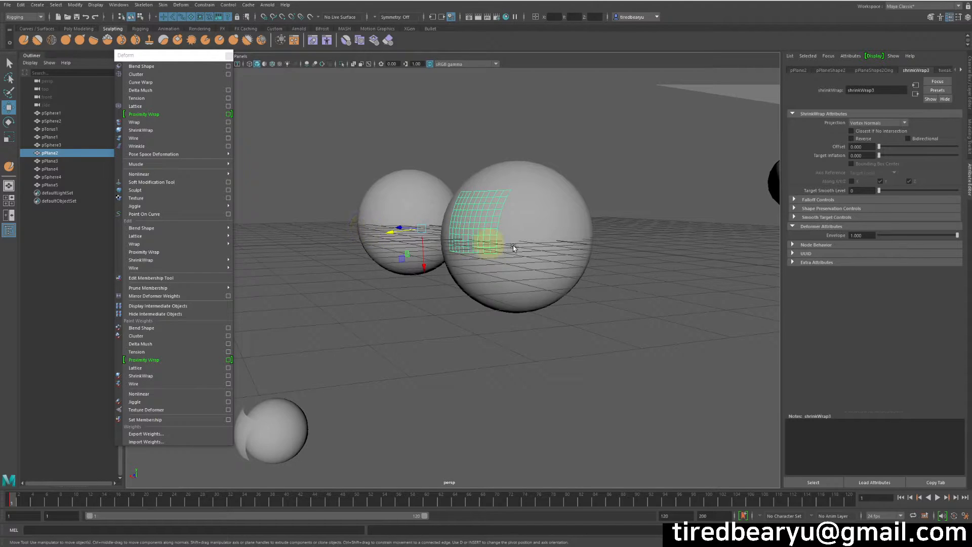
- Switch the ShrinkWrap projection to Closest and inspect the wrapped plane in wireframe display
{"action": "left_click_drag", "start_coordinate": [503, 247], "coordinate": [520, 195], "text": "alt"}
{"action": "left_click_drag", "start_coordinate": [597, 196], "coordinate": [623, 187], "text": "alt"}
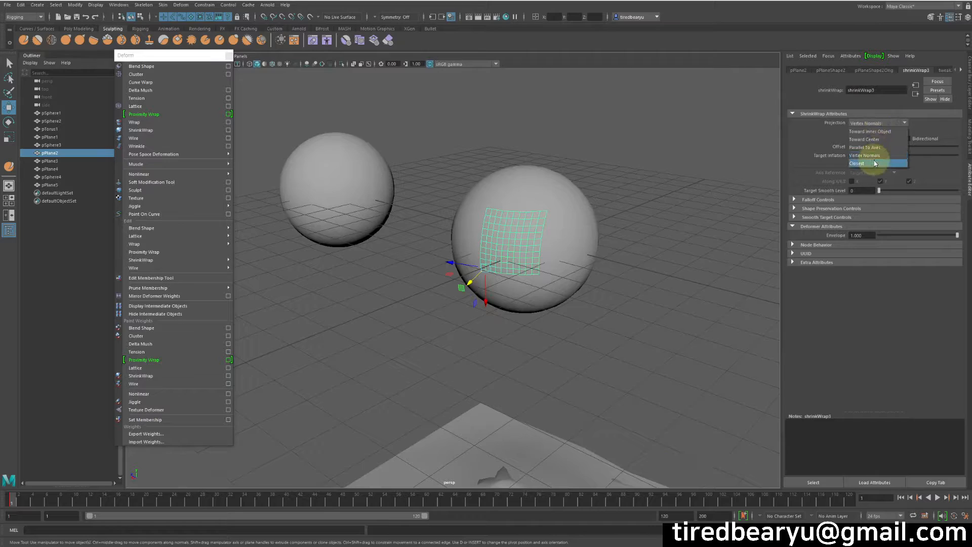
{"action": "left_click", "coordinate": [875, 163]}
{"action": "mouse_move", "coordinate": [527, 217]}
{"action": "left_mouse_down", "text": "alt"}
{"action": "mouse_move", "coordinate": [599, 224]}
{"action": "mouse_move", "coordinate": [516, 201]}
{"action": "mouse_move", "coordinate": [552, 219]}
{"action": "left_mouse_up", "text": "alt"}
{"action": "key", "text": "4"}
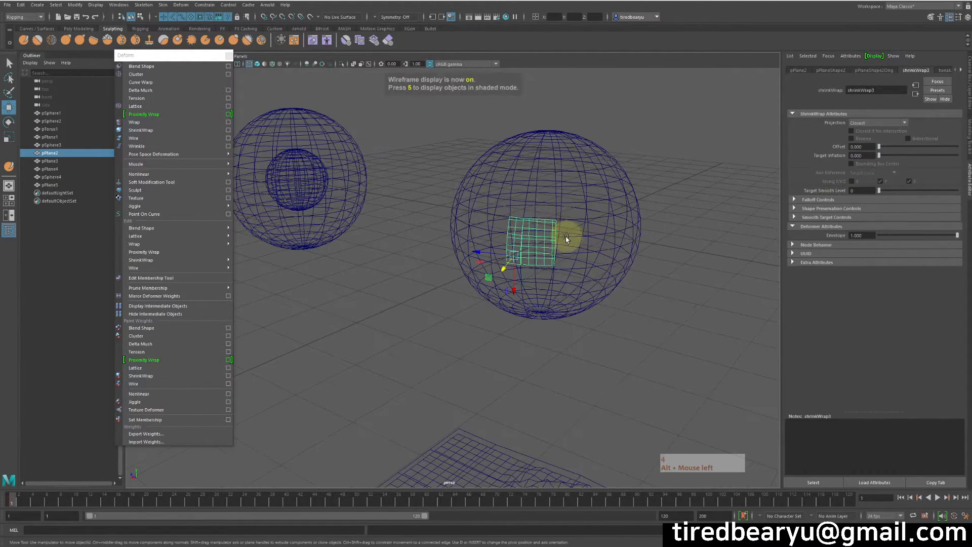
{"action": "right_click_drag", "start_coordinate": [568, 237], "coordinate": [689, 255], "text": "alt"}
{"action": "middle_click_drag", "start_coordinate": [689, 255], "coordinate": [651, 275], "text": "alt"}
{"action": "mouse_move", "coordinate": [650, 276]}
{"action": "left_mouse_down", "text": "alt"}
{"action": "mouse_move", "coordinate": [607, 271]}
{"action": "mouse_move", "coordinate": [614, 260]}
{"action": "left_mouse_up", "text": "alt"}
{"action": "right_click_drag", "start_coordinate": [614, 261], "coordinate": [673, 262], "text": "alt"}
{"action": "left_click_drag", "start_coordinate": [672, 263], "coordinate": [635, 253], "text": "alt"}
{"action": "key", "text": "5"}
{"action": "key", "text": "4"}
{"action": "mouse_move", "coordinate": [575, 256]}
{"action": "left_mouse_down", "text": "alt"}
{"action": "mouse_move", "coordinate": [591, 255]}
{"action": "mouse_move", "coordinate": [576, 245]}
{"action": "mouse_move", "coordinate": [607, 223]}
{"action": "mouse_move", "coordinate": [604, 236]}
{"action": "left_mouse_up", "text": "alt"}
{"action": "right_click_drag", "start_coordinate": [604, 237], "coordinate": [651, 233], "text": "alt"}
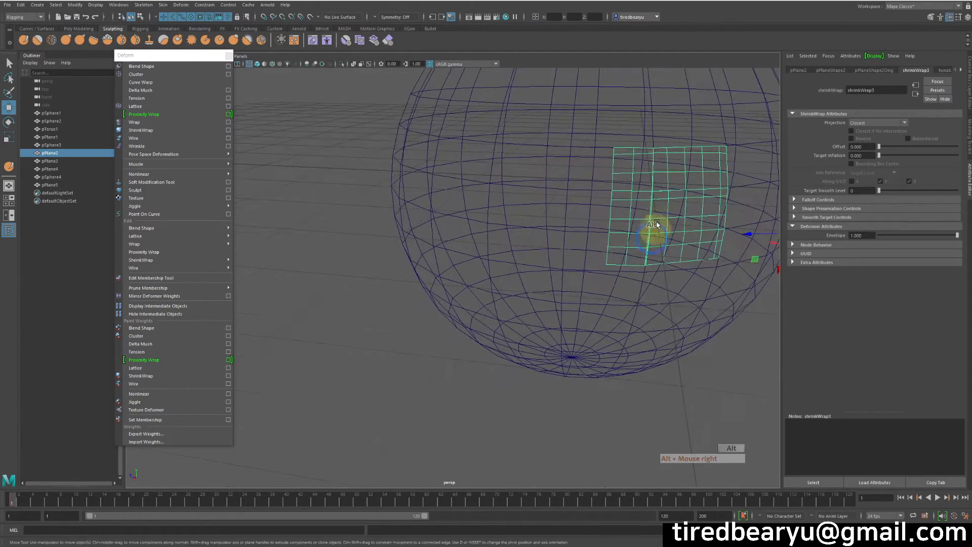
- Try moving the wrapped plane relative to the target sphere, and undo the move
{"action": "left_click", "coordinate": [600, 165]}
{"action": "mouse_move", "coordinate": [656, 202]}
{"action": "left_mouse_down", "text": "alt"}
{"action": "mouse_move", "coordinate": [675, 224]}
{"action": "mouse_move", "coordinate": [649, 217]}
{"action": "left_mouse_up", "text": "alt"}
{"action": "left_click", "coordinate": [657, 180], "text": "shift"}
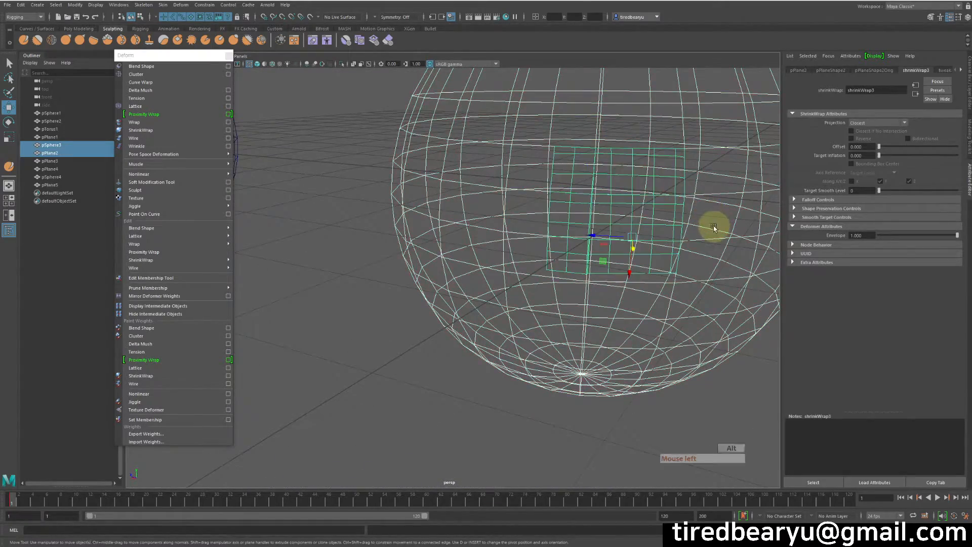
{"action": "right_click_drag", "start_coordinate": [715, 227], "coordinate": [713, 170], "text": "alt"}
{"action": "left_click", "coordinate": [730, 194], "text": "ctrl"}
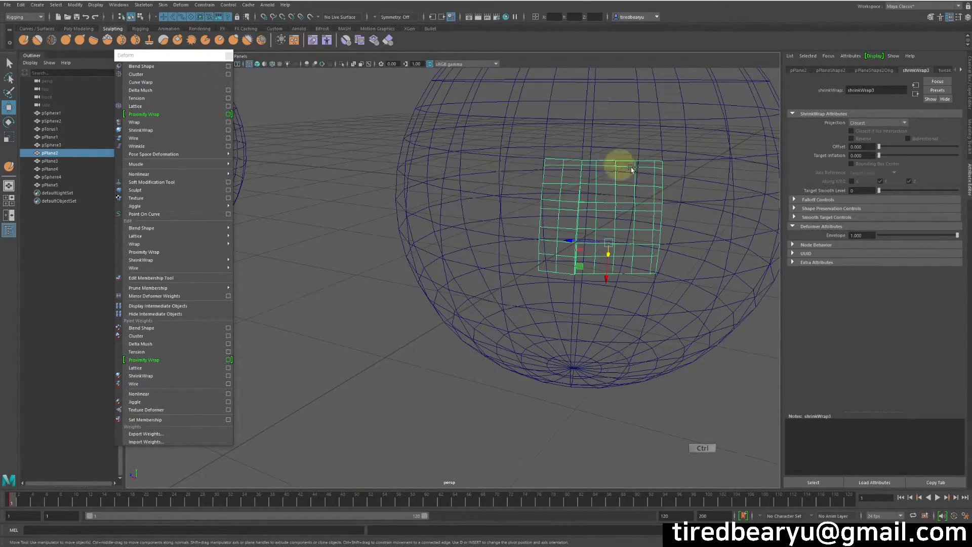
{"action": "left_click_drag", "start_coordinate": [630, 260], "coordinate": [546, 129], "text": "alt"}
{"action": "key", "text": "z"}
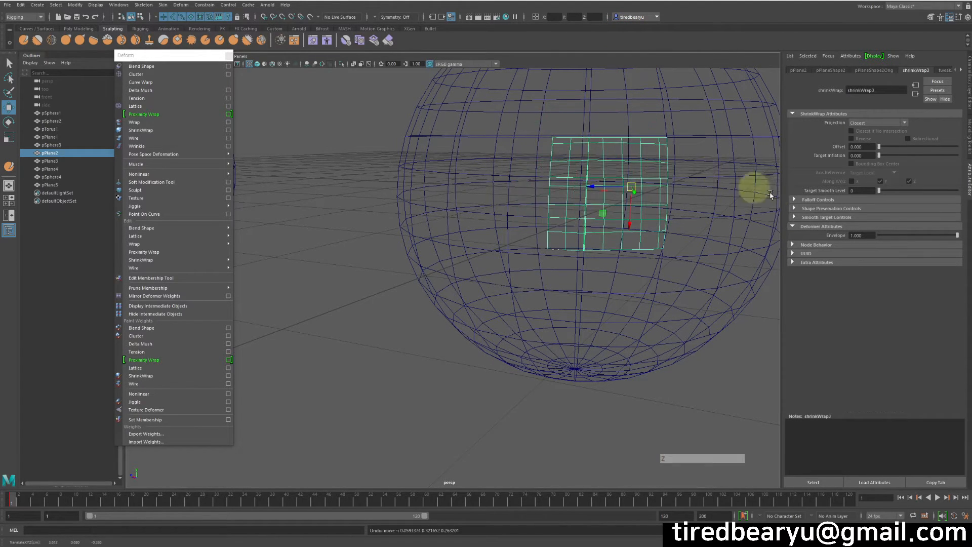
- Step back through the selection history and restore the selection of both the target sphere and the plane
{"action": "key", "text": "z"}
{"action": "left_click_drag", "start_coordinate": [702, 226], "coordinate": [679, 238], "text": "alt"}
{"action": "right_click_drag", "start_coordinate": [678, 238], "coordinate": [540, 213], "text": "alt"}
{"action": "left_click_drag", "start_coordinate": [539, 213], "coordinate": [586, 224], "text": "alt"}
{"action": "key", "text": "z"}
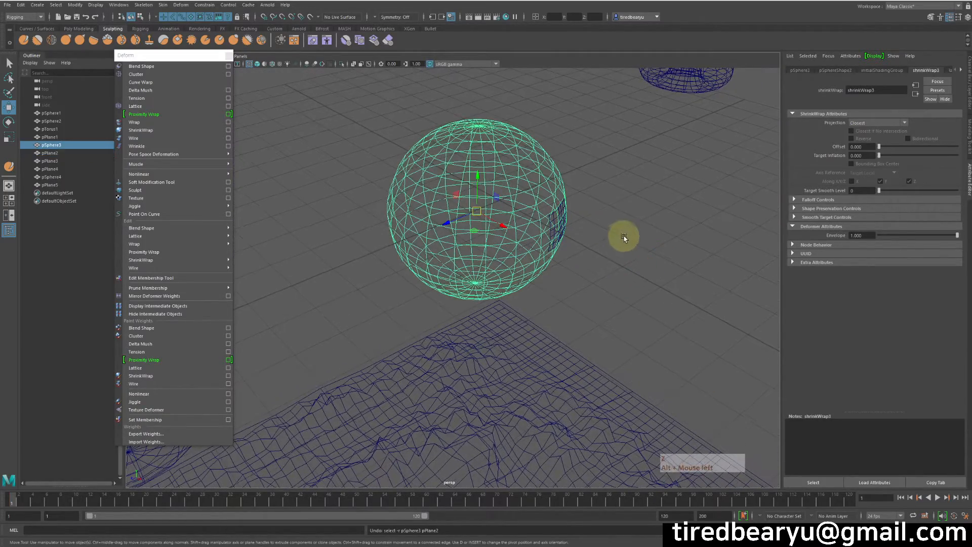
{"action": "key", "text": "shift+z"}
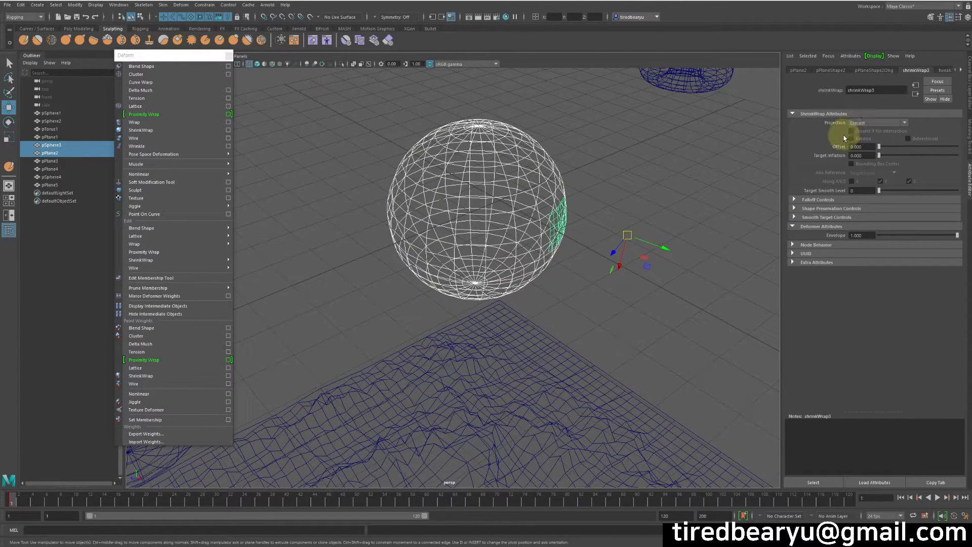
- Compare the Closest projection with Toward Inner Object and the other types, and leave it on Toward Inner Object
{"action": "left_click", "coordinate": [884, 126]}
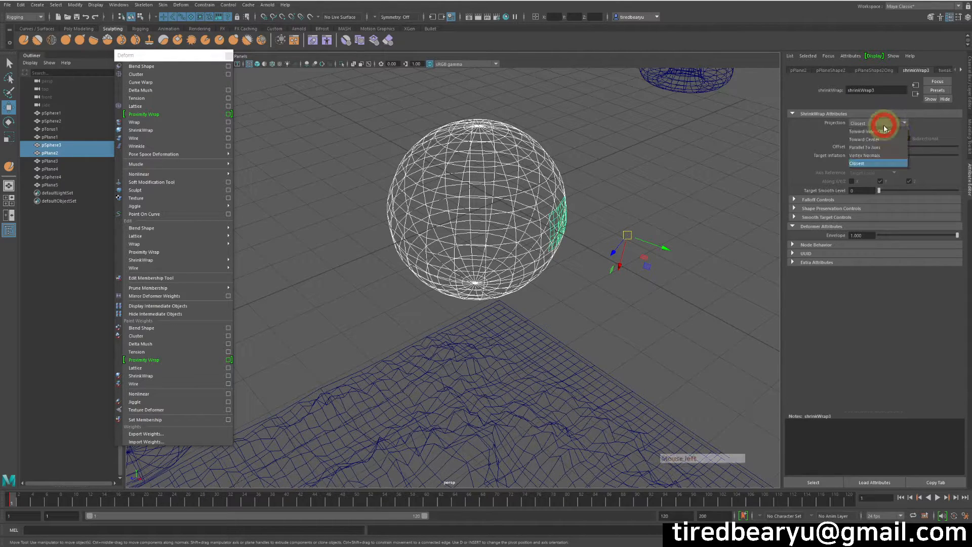
{"action": "left_click", "coordinate": [882, 132]}
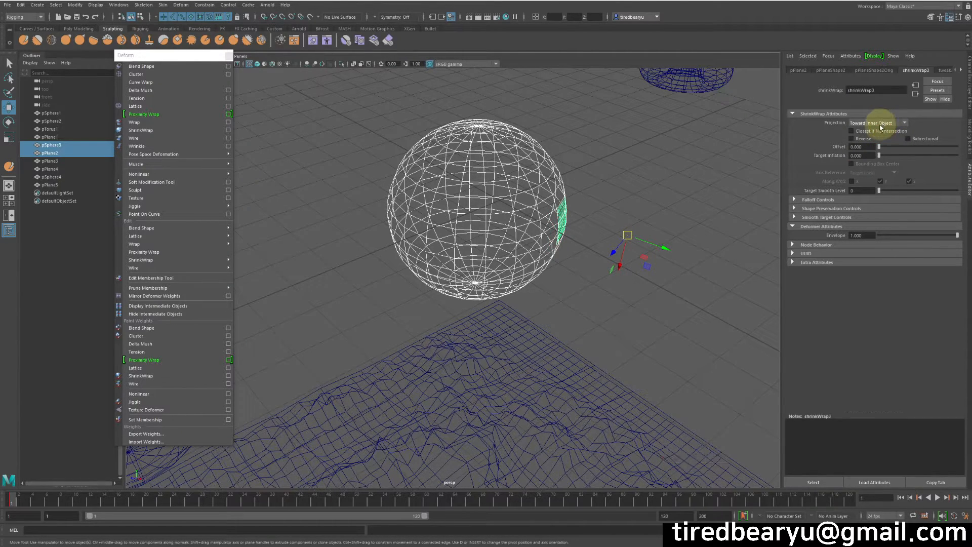
{"action": "left_click", "coordinate": [882, 127]}
{"action": "left_click", "coordinate": [871, 163]}
{"action": "left_click", "coordinate": [893, 126]}
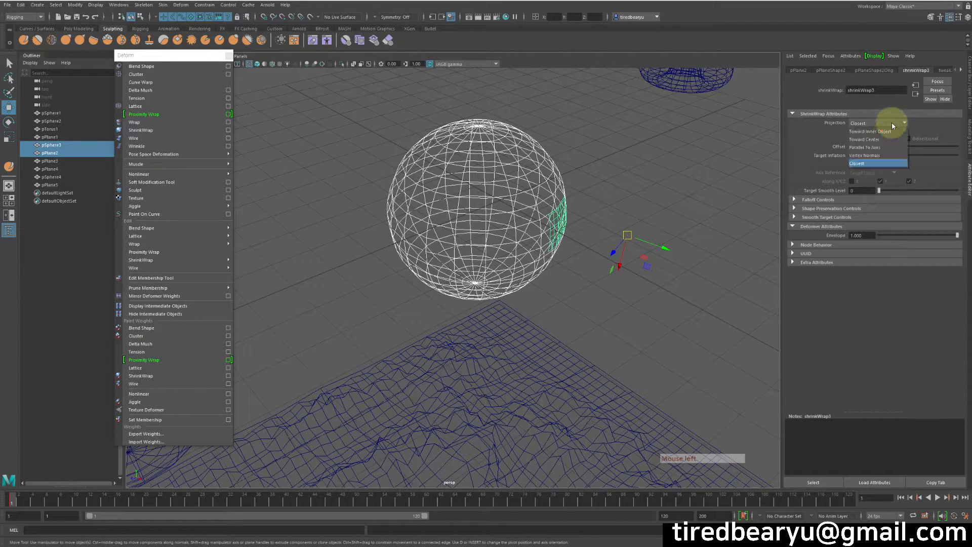
{"action": "left_click", "coordinate": [893, 130]}
{"action": "key", "text": "Down"}
{"action": "key", "text": "Down"}
{"action": "key", "text": "Down"}
{"action": "key", "text": "Down"}
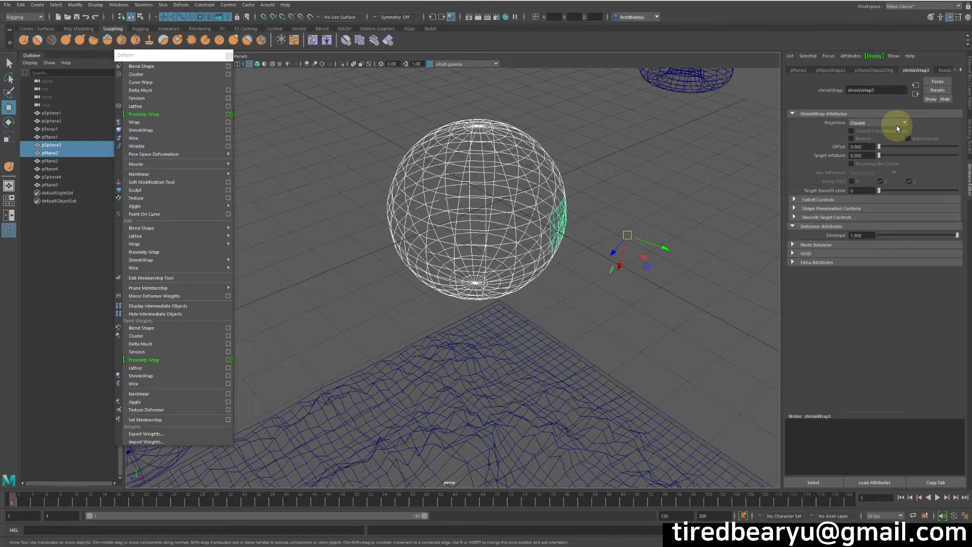
{"action": "left_click", "coordinate": [857, 124]}
{"action": "left_click", "coordinate": [886, 138]}
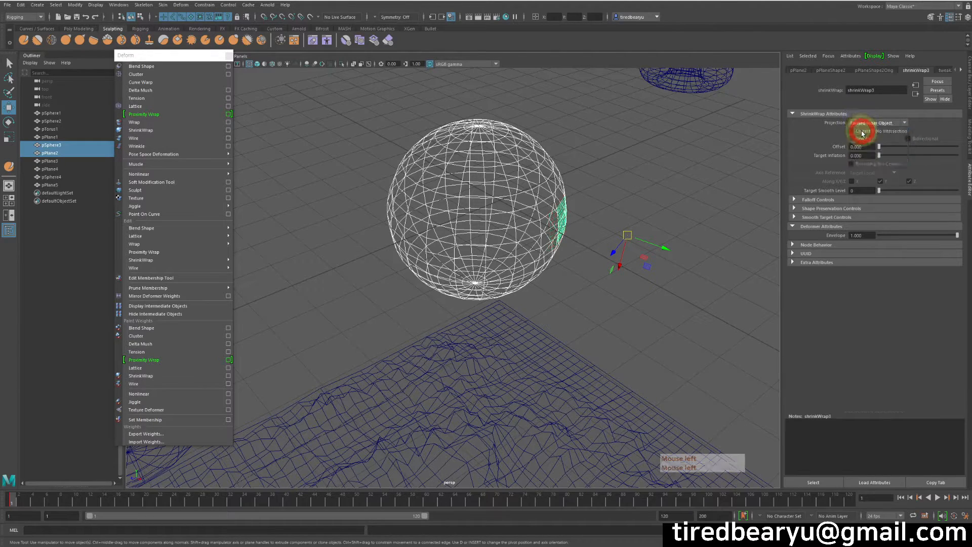
- Move the target sphere sideways away from the plane and view the scene in shaded display
{"action": "left_click_drag", "start_coordinate": [574, 170], "coordinate": [524, 167], "text": "alt"}
{"action": "left_click", "coordinate": [558, 198]}
{"action": "left_click_drag", "start_coordinate": [597, 215], "coordinate": [574, 200], "text": "alt"}
{"action": "left_click", "coordinate": [603, 203]}
{"action": "left_click_drag", "start_coordinate": [653, 207], "coordinate": [884, 244], "text": "alt"}
{"action": "right_click_drag", "start_coordinate": [884, 244], "coordinate": [576, 256], "text": "alt"}
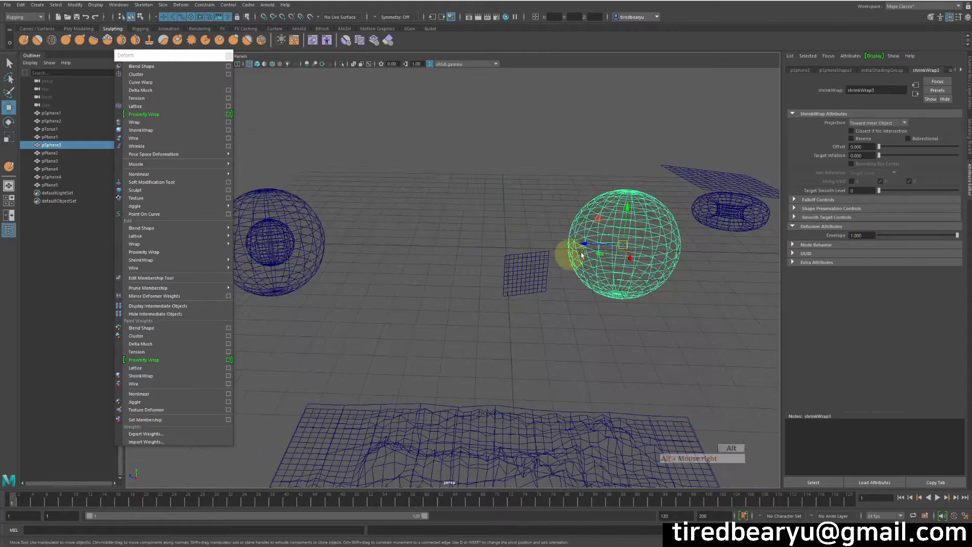
{"action": "key", "text": "5"}
{"action": "left_click_drag", "start_coordinate": [576, 255], "coordinate": [539, 299], "text": "alt"}
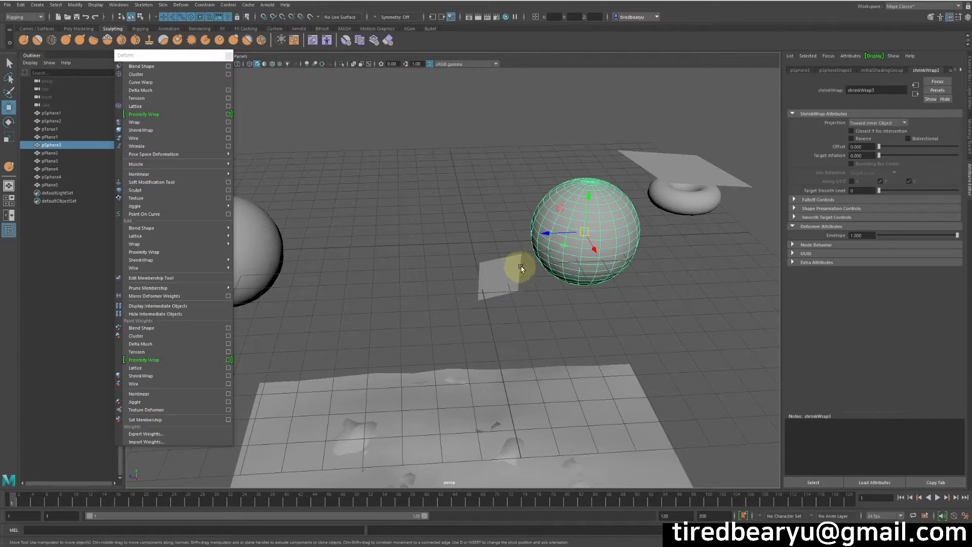
- Toggle Closest If No Intersection on and off to compare its effect on the plane, leaving it enabled
{"action": "left_click", "coordinate": [864, 132]}
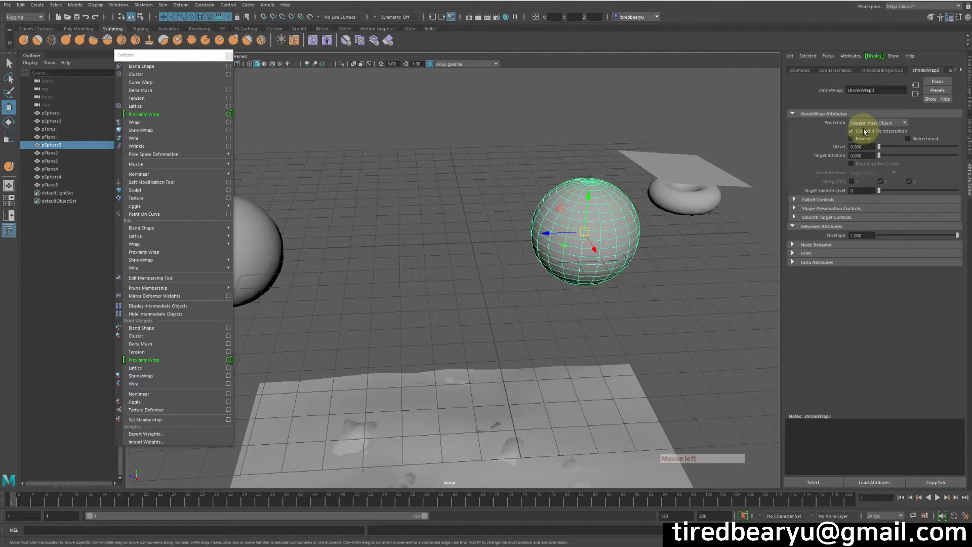
{"action": "left_click", "coordinate": [865, 132]}
{"action": "left_click", "coordinate": [864, 132]}
{"action": "left_click", "coordinate": [864, 132]}
{"action": "left_click", "coordinate": [865, 132]}
{"action": "left_click", "coordinate": [864, 132]}
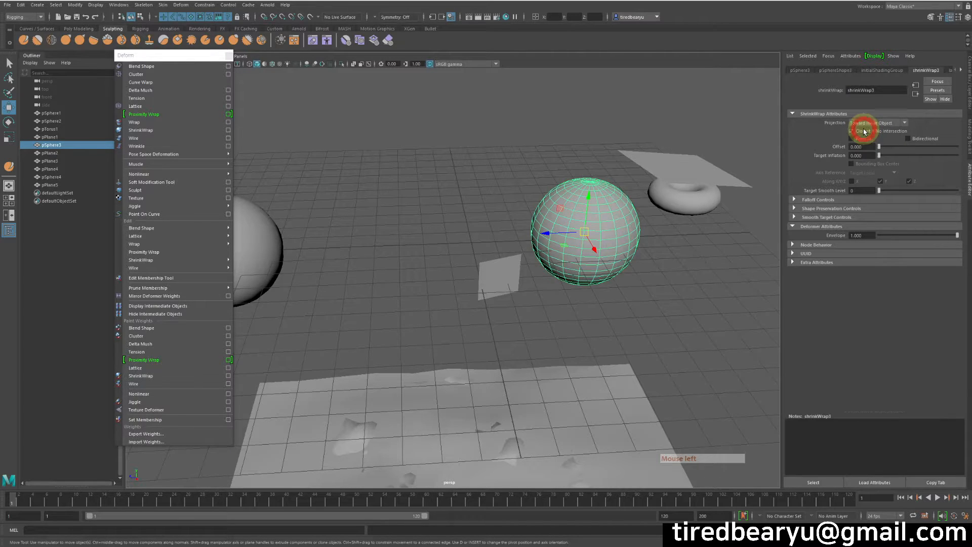
- Cycle the plane's projection types, return to Toward Inner Object, and turn off Closest If No Intersection
{"action": "left_click", "coordinate": [646, 243], "text": "ctrl"}
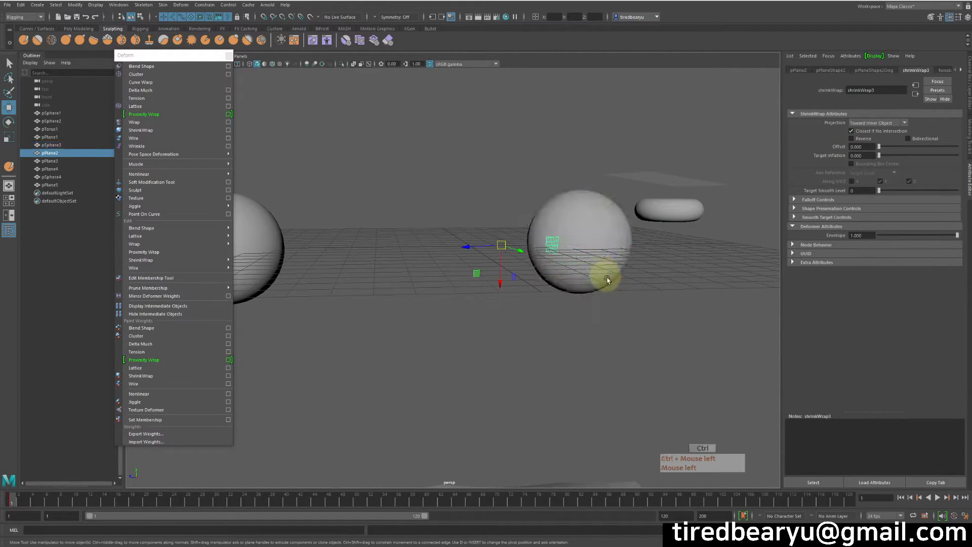
{"action": "left_click_drag", "start_coordinate": [606, 277], "coordinate": [623, 278], "text": "alt"}
{"action": "left_click", "coordinate": [894, 123]}
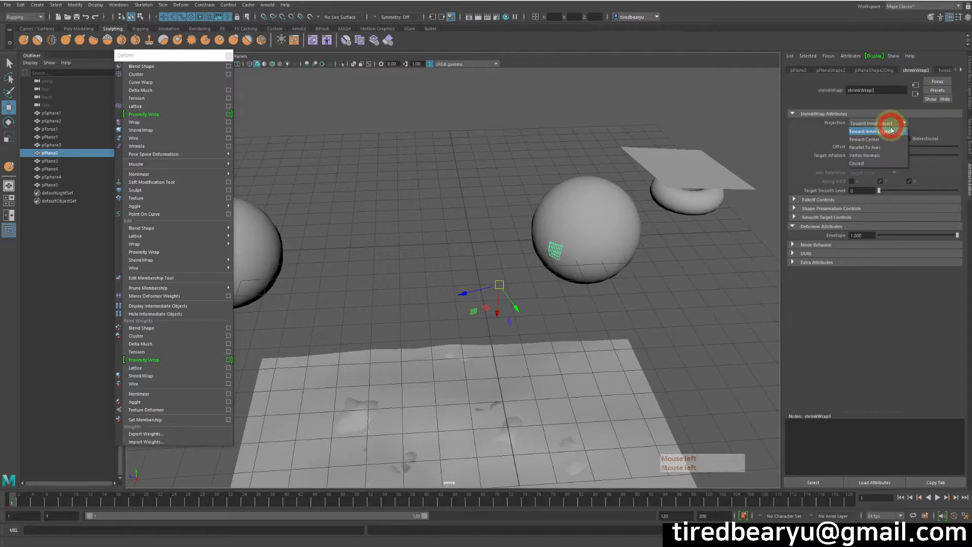
{"action": "key", "text": "Down"}
{"action": "key", "text": "Down"}
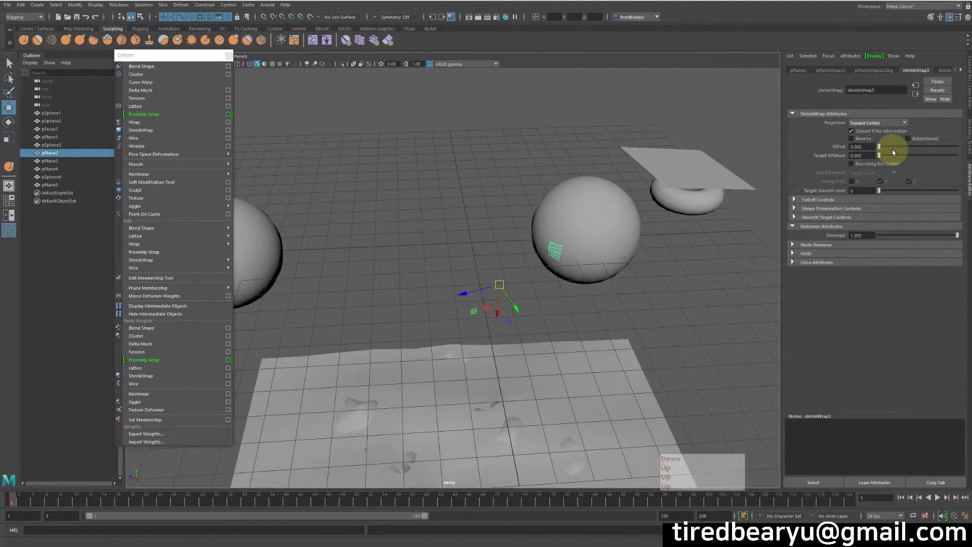
{"action": "key", "text": "Up"}
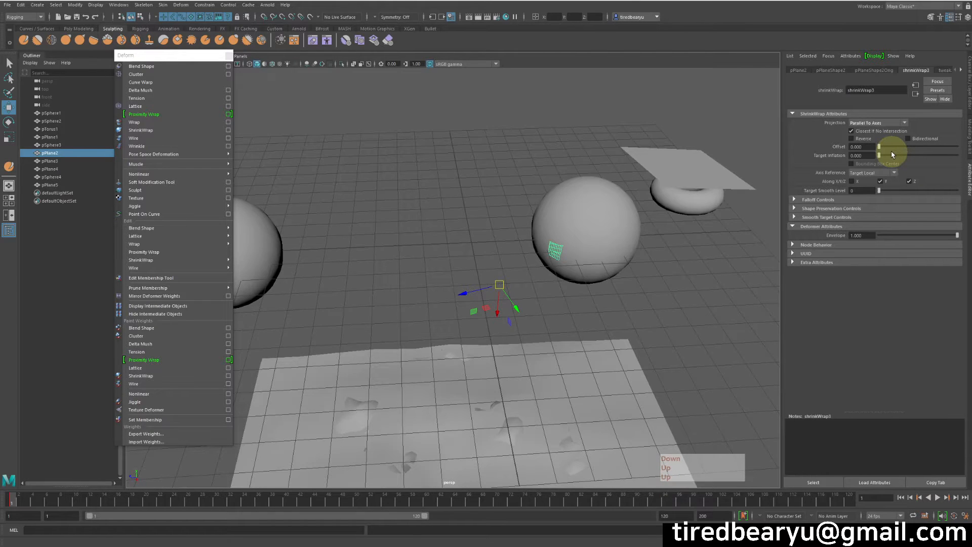
{"action": "key", "text": "Up"}
{"action": "key", "text": "Down"}
{"action": "key", "text": "Up"}
{"action": "key", "text": "Up"}
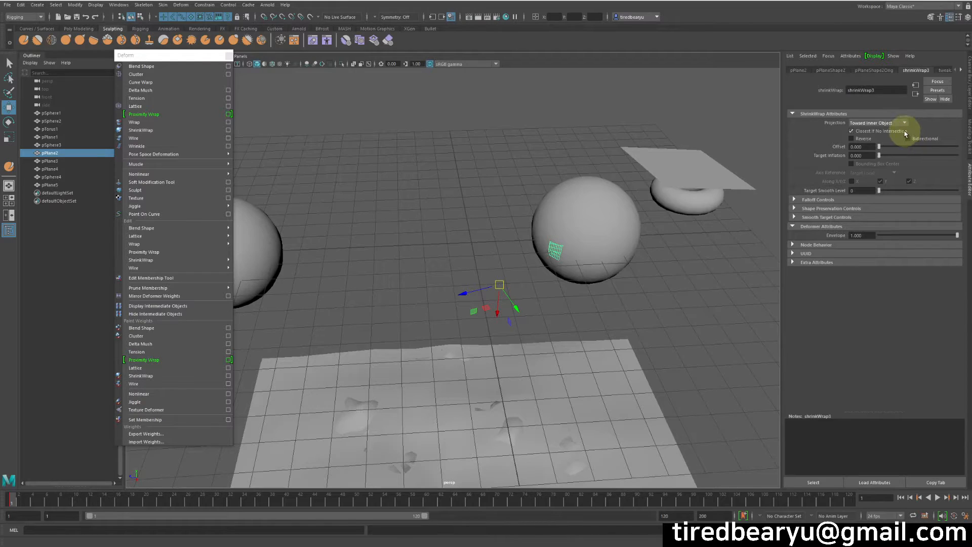
{"action": "left_click", "coordinate": [878, 133]}
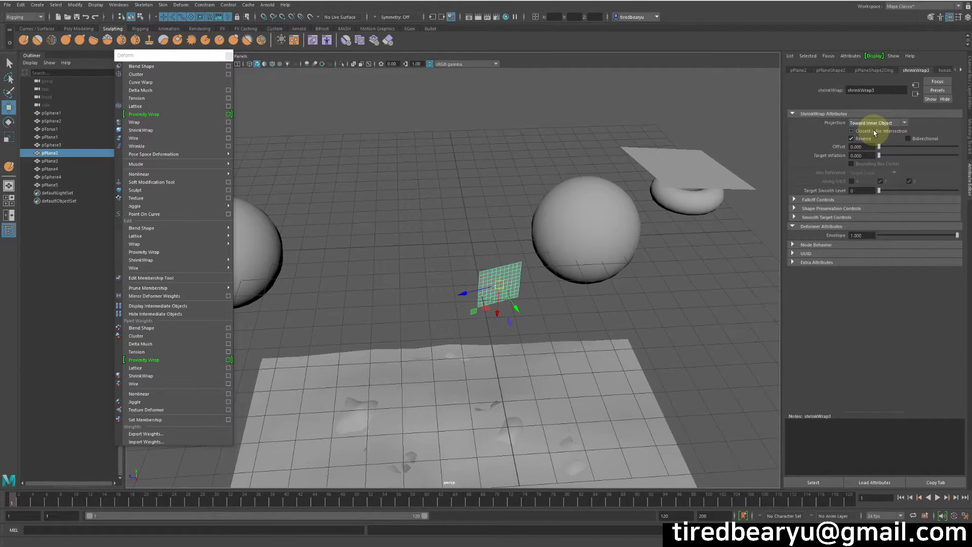
- Move the target sphere back in line with the plane and turn off Reverse
{"action": "left_click", "coordinate": [625, 236]}
{"action": "key", "text": "w"}
{"action": "left_click_drag", "start_coordinate": [529, 236], "coordinate": [461, 239], "text": "alt"}
{"action": "right_click_drag", "start_coordinate": [461, 239], "coordinate": [547, 245], "text": "alt"}
{"action": "left_click_drag", "start_coordinate": [547, 245], "coordinate": [639, 255], "text": "alt"}
{"action": "left_click", "coordinate": [863, 138]}
{"action": "left_click_drag", "start_coordinate": [699, 200], "coordinate": [618, 203], "text": "alt"}
{"action": "key", "text": "4"}
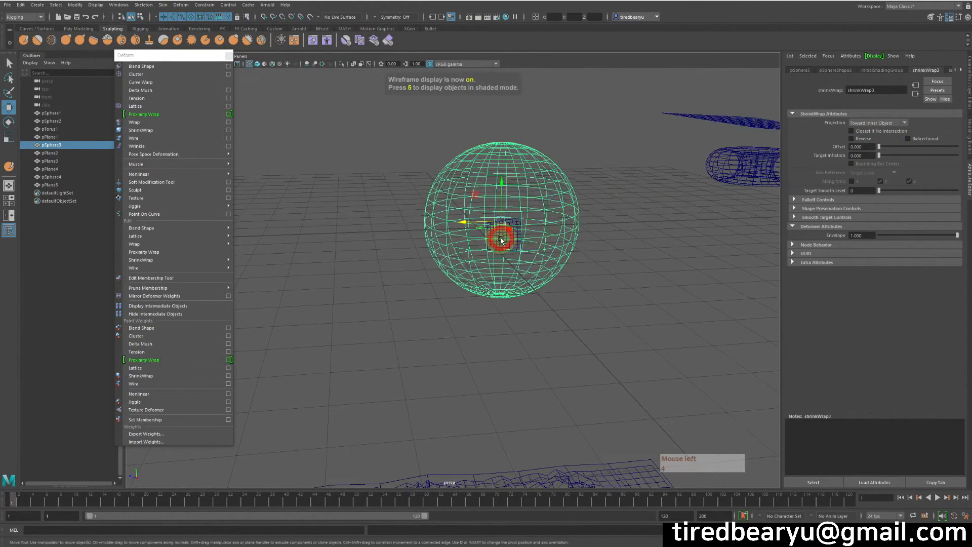
- Enable Reverse on the plane's deformer, push the plane partly into the sphere, and turn Reverse off to compare
{"action": "left_click", "coordinate": [501, 238]}
{"action": "key", "text": "5"}
{"action": "left_click_drag", "start_coordinate": [529, 261], "coordinate": [619, 275], "text": "alt"}
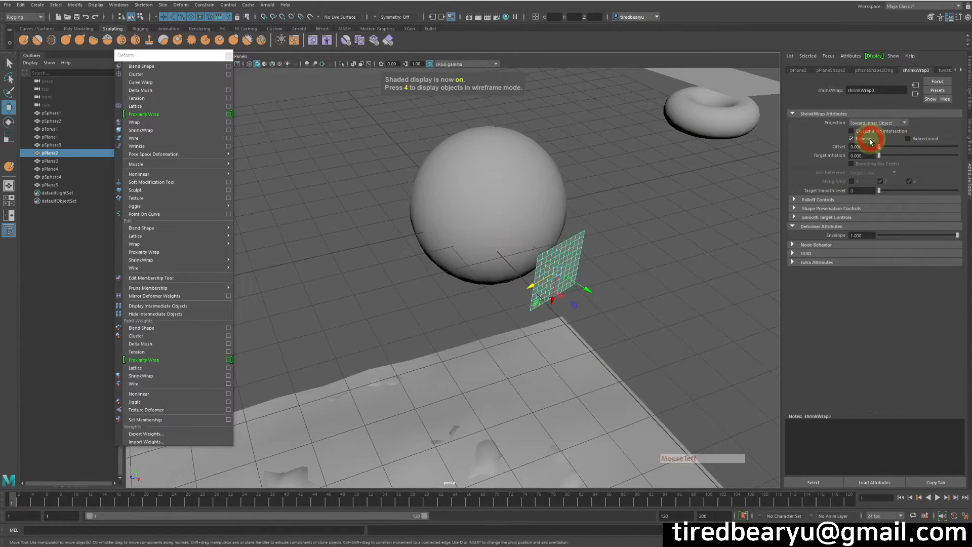
{"action": "left_click_drag", "start_coordinate": [626, 181], "coordinate": [674, 192], "text": "alt"}
{"action": "left_click_drag", "start_coordinate": [606, 274], "coordinate": [538, 224]}
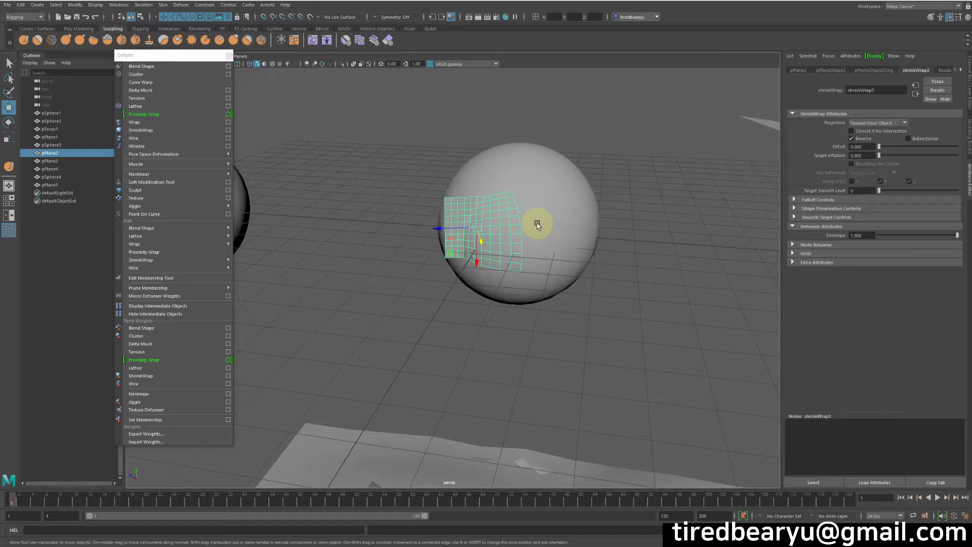
{"action": "left_click_drag", "start_coordinate": [580, 226], "coordinate": [639, 290], "text": "alt"}
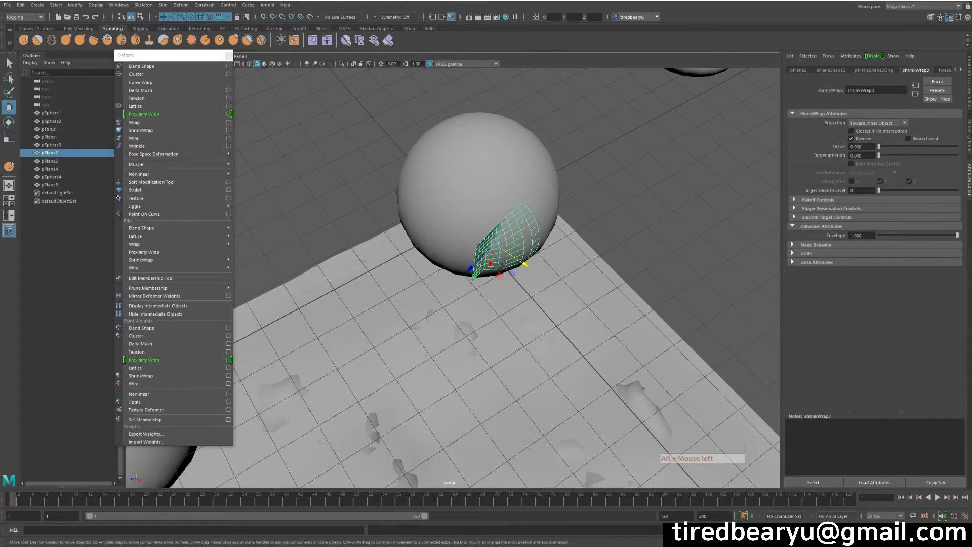
{"action": "left_click", "coordinate": [859, 140]}
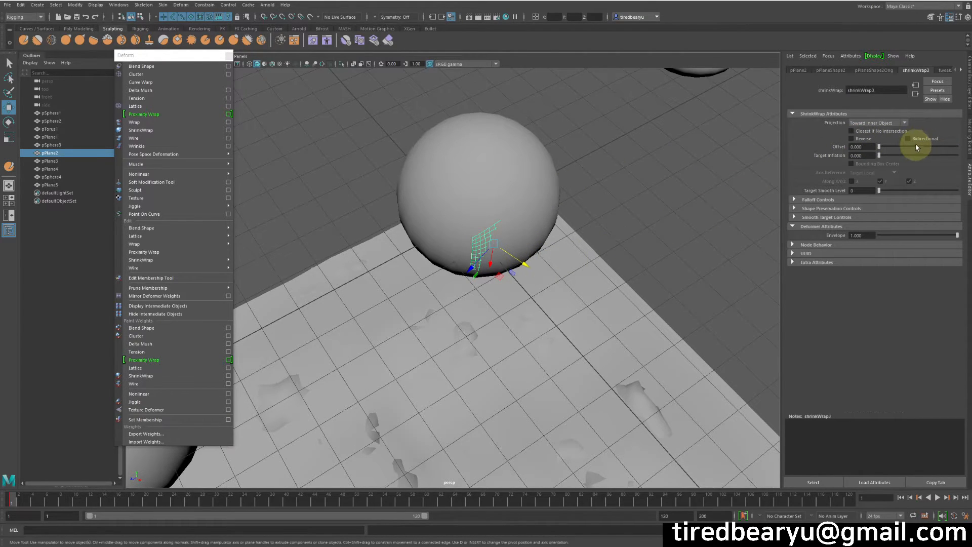
- Select the outer nested sphere together with the small inner sphere and apply a ShrinkWrap deformer
{"action": "middle_click_drag", "start_coordinate": [601, 282], "coordinate": [651, 161], "text": "alt"}
{"action": "left_click_drag", "start_coordinate": [558, 238], "coordinate": [514, 217], "text": "alt"}
{"action": "key", "text": "4"}
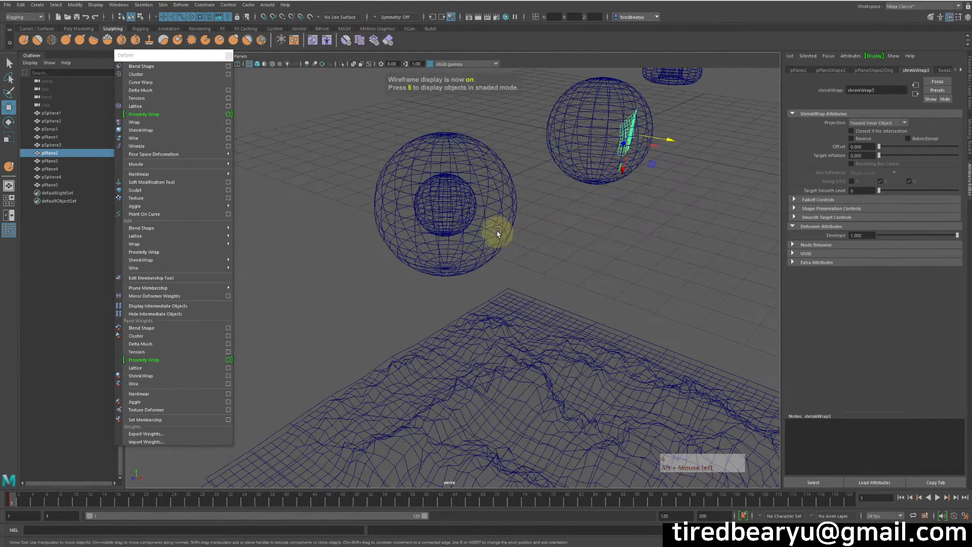
{"action": "left_click", "coordinate": [497, 225]}
{"action": "left_click", "coordinate": [513, 225]}
{"action": "key", "text": "q"}
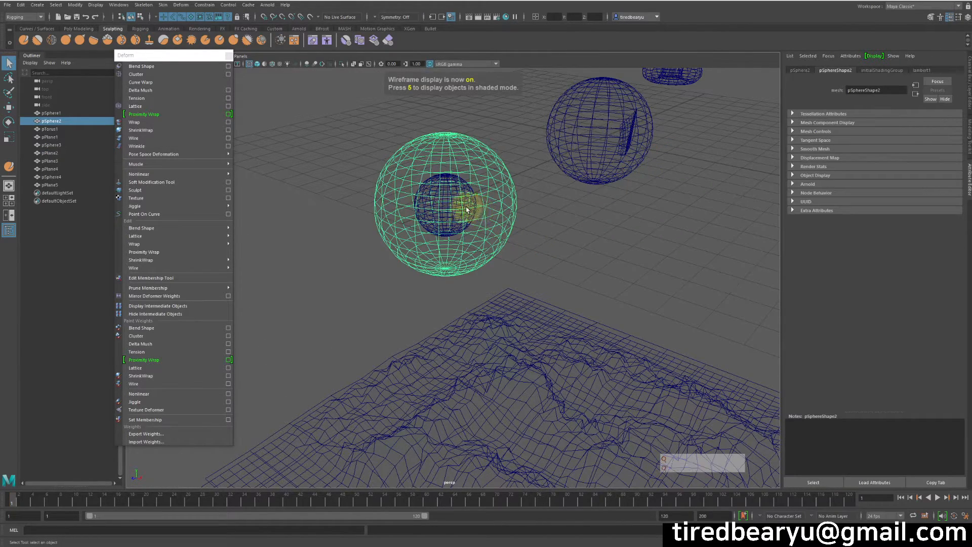
{"action": "left_click", "coordinate": [473, 209], "text": "shift"}
{"action": "left_click_drag", "start_coordinate": [474, 205], "coordinate": [520, 213], "text": "shift"}
{"action": "key", "text": "ctrl+z"}
{"action": "key", "text": "ctrl+z"}
{"action": "left_click", "coordinate": [500, 207]}
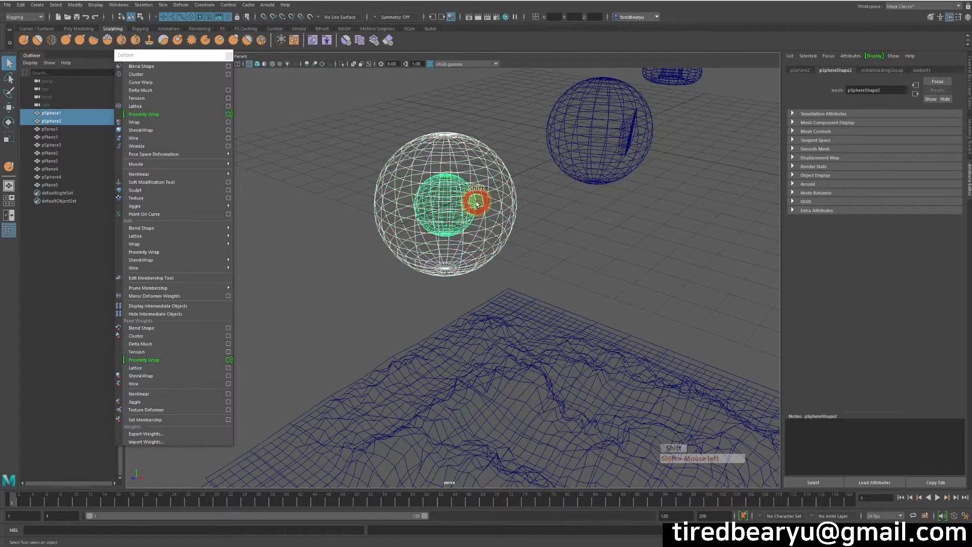
{"action": "left_click", "coordinate": [170, 131]}
- Move the wrapped outer sphere sideways off the inner sphere and inspect the stretched mesh in wireframe
{"action": "mouse_move", "coordinate": [603, 216]}
{"action": "left_mouse_down", "text": "alt"}
{"action": "mouse_move", "coordinate": [616, 213]}
{"action": "mouse_move", "coordinate": [509, 224]}
{"action": "mouse_move", "coordinate": [521, 231]}
{"action": "left_mouse_up", "text": "alt"}
{"action": "key", "text": "5"}
{"action": "key", "text": "4"}
{"action": "left_click", "coordinate": [512, 218]}
{"action": "left_click_drag", "start_coordinate": [408, 205], "coordinate": [522, 218], "text": "alt"}
{"action": "key", "text": "w"}
{"action": "left_click_drag", "start_coordinate": [462, 206], "coordinate": [321, 201]}
{"action": "right_click_drag", "start_coordinate": [360, 204], "coordinate": [469, 206], "text": "alt"}
{"action": "middle_click_drag", "start_coordinate": [469, 207], "coordinate": [582, 243], "text": "alt"}
{"action": "left_click_drag", "start_coordinate": [582, 243], "coordinate": [608, 213], "text": "alt"}
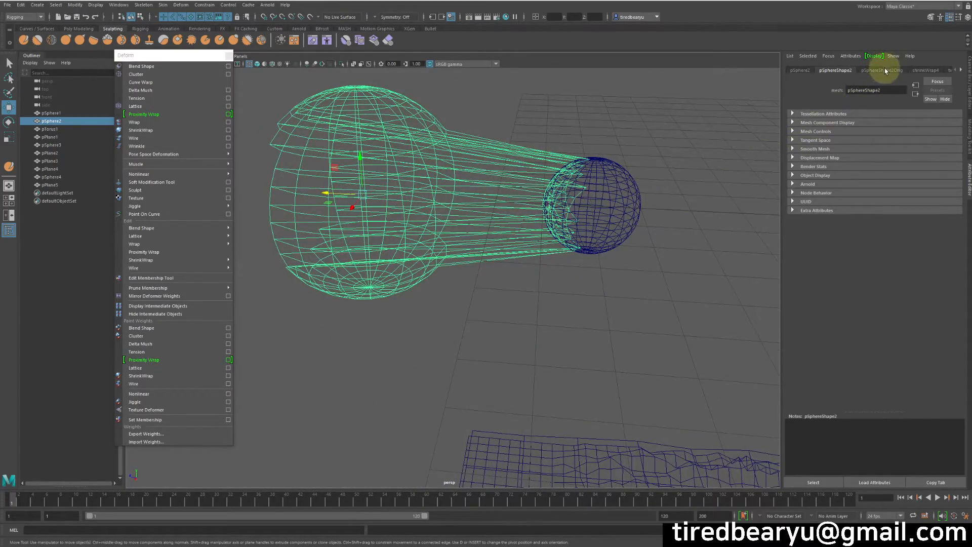
- Show the outer nested sphere's ShrinkWrap deformer attributes and turn on Bidirectional
{"action": "left_click", "coordinate": [901, 71]}
{"action": "left_click_drag", "start_coordinate": [361, 170], "coordinate": [421, 225]}
{"action": "key", "text": "ctrl+z"}
{"action": "left_click", "coordinate": [434, 233]}
{"action": "key", "text": "ctrl+a"}
{"action": "key", "text": "ctrl+a"}
{"action": "left_click", "coordinate": [930, 69]}
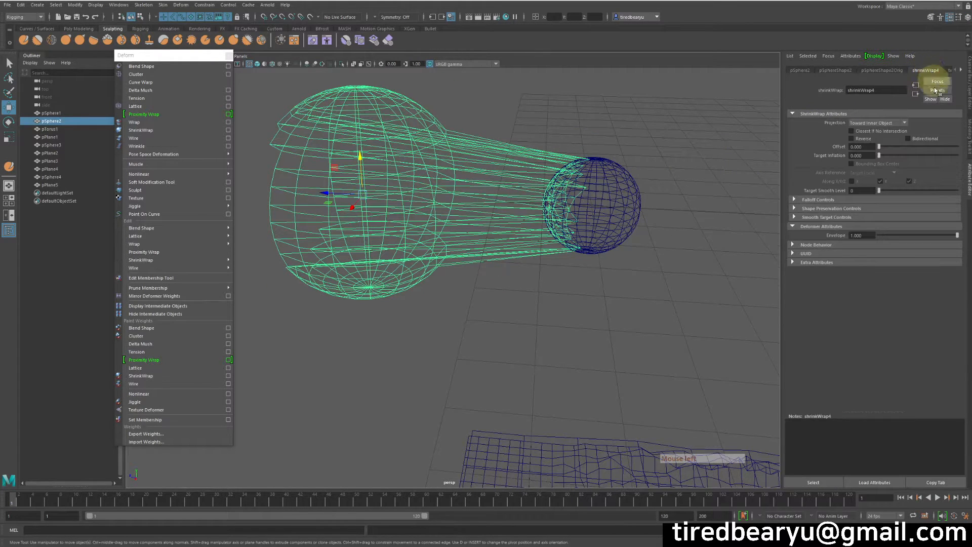
{"action": "left_click", "coordinate": [926, 139]}
- Move the outer sphere across to the other side of the inner sphere and set its projection to Vertex Normals
{"action": "key", "text": "w"}
{"action": "middle_click_drag", "start_coordinate": [456, 195], "coordinate": [347, 223], "text": "alt"}
{"action": "left_click_drag", "start_coordinate": [327, 224], "coordinate": [580, 258]}
{"action": "middle_click_drag", "start_coordinate": [579, 258], "coordinate": [534, 257], "text": "alt"}
{"action": "left_click", "coordinate": [903, 124]}
{"action": "left_click", "coordinate": [899, 155]}
{"action": "middle_click_drag", "start_coordinate": [526, 252], "coordinate": [519, 245], "text": "alt"}
{"action": "right_click_drag", "start_coordinate": [519, 245], "coordinate": [557, 243], "text": "alt"}
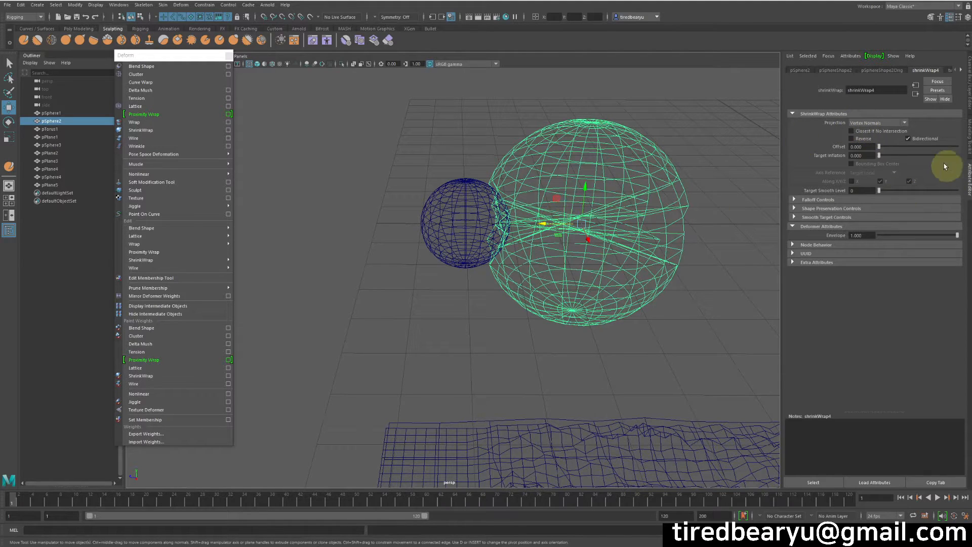
- Turn Bidirectional off, move the outer sphere back past the inner sphere, and toggle Bidirectional to compare
{"action": "left_click", "coordinate": [927, 140]}
{"action": "left_click_drag", "start_coordinate": [542, 218], "coordinate": [237, 218]}
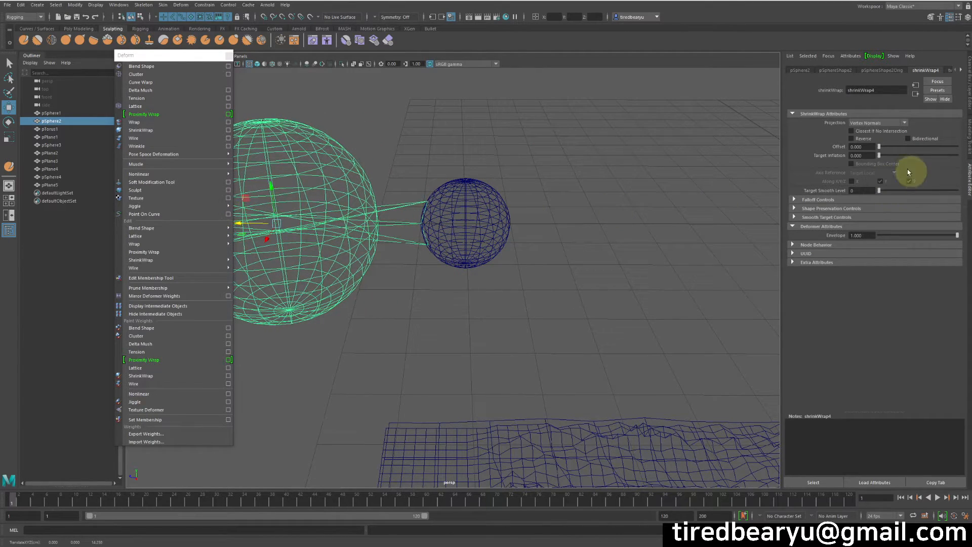
{"action": "left_click", "coordinate": [923, 138]}
{"action": "left_click", "coordinate": [922, 139]}
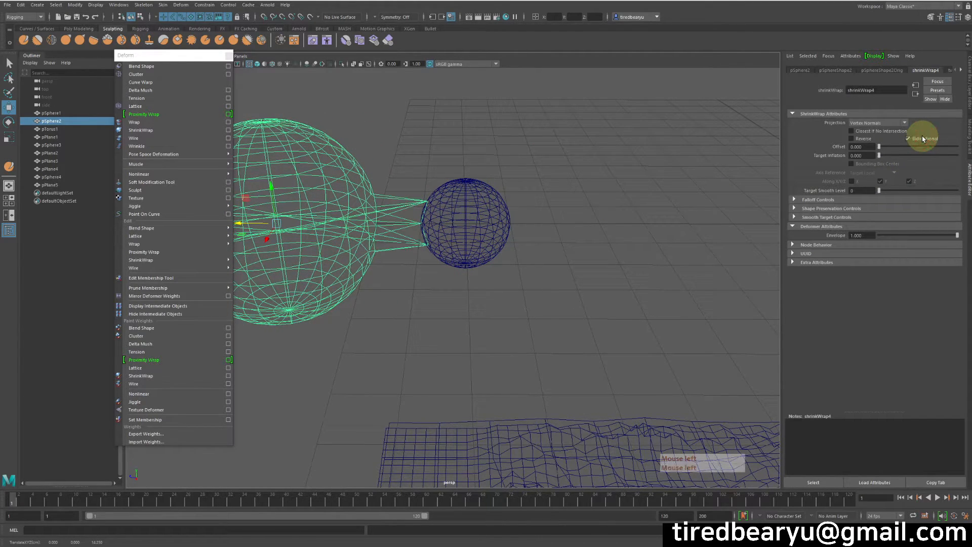
- Compare the outer sphere's stretched mesh with Bidirectional off and on, in wireframe and shaded display
{"action": "mouse_move", "coordinate": [553, 289]}
{"action": "right_mouse_down", "text": "alt"}
{"action": "mouse_move", "coordinate": [543, 275]}
{"action": "mouse_move", "coordinate": [645, 228]}
{"action": "mouse_move", "coordinate": [475, 317]}
{"action": "mouse_move", "coordinate": [514, 311]}
{"action": "right_mouse_up", "text": "alt"}
{"action": "key", "text": "5"}
{"action": "key", "text": "4"}
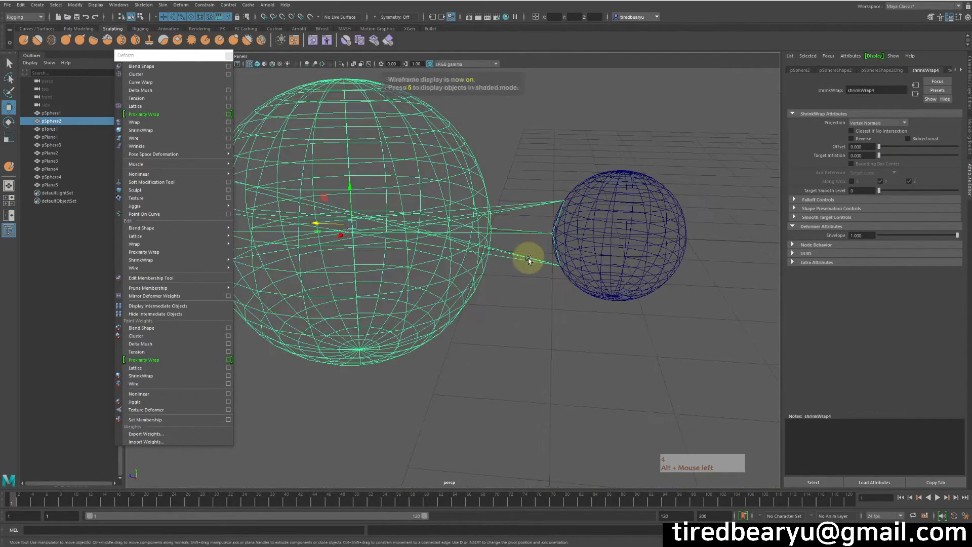
{"action": "left_click_drag", "start_coordinate": [514, 239], "coordinate": [531, 215], "text": "alt"}
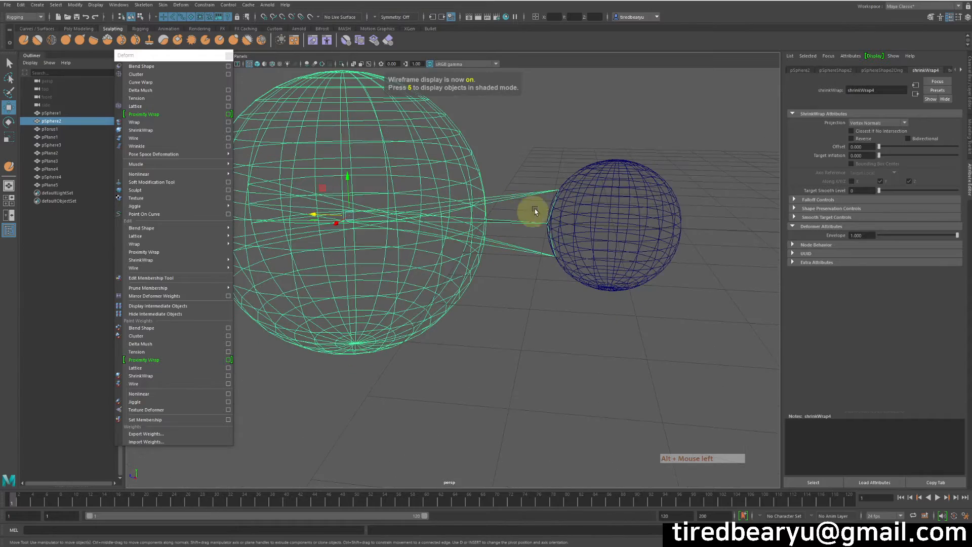
{"action": "middle_click_drag", "start_coordinate": [519, 213], "coordinate": [259, 210], "text": "alt"}
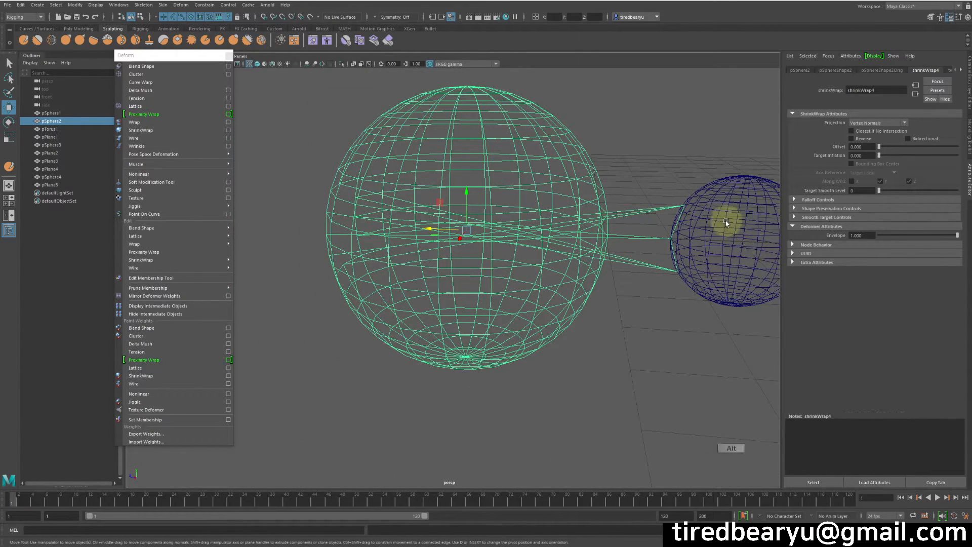
{"action": "middle_click_drag", "start_coordinate": [689, 199], "coordinate": [642, 203], "text": "alt"}
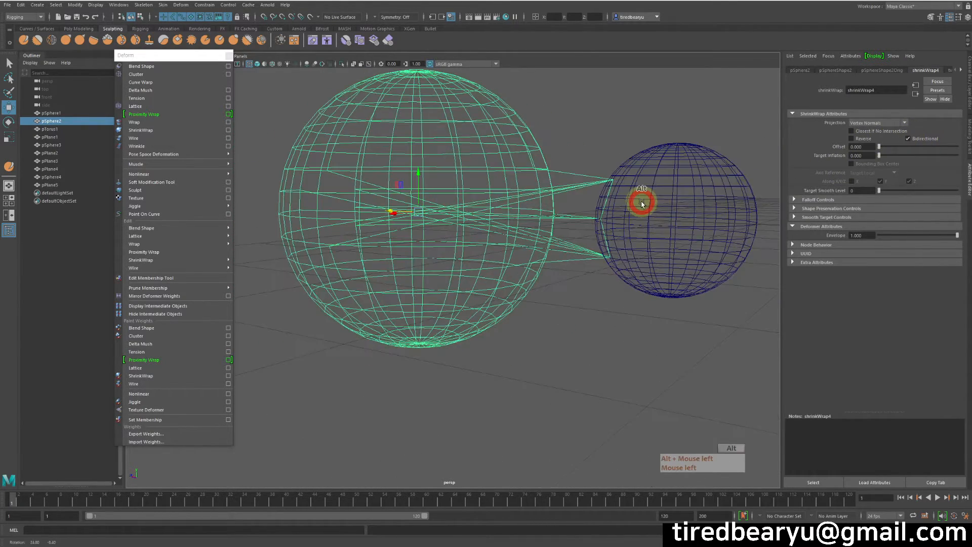
{"action": "key", "text": "5"}
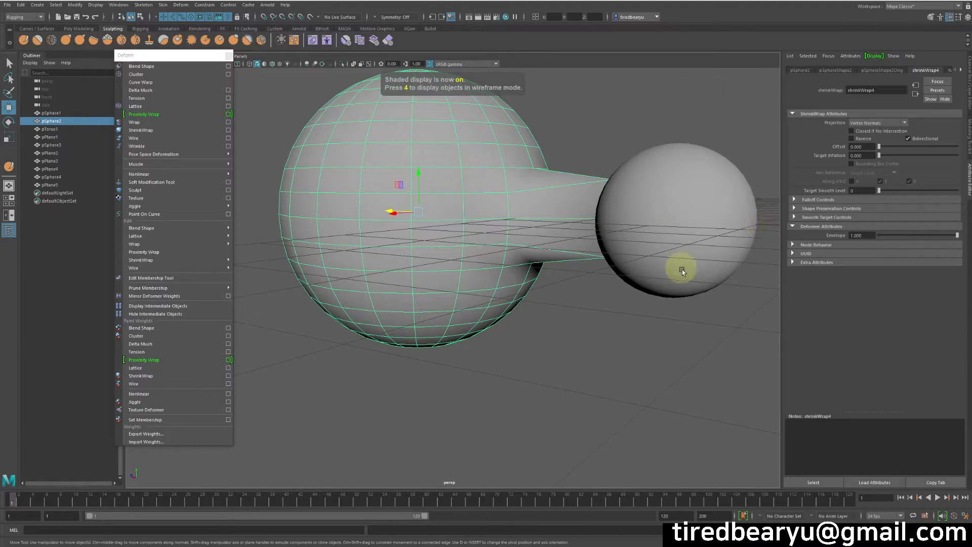
{"action": "middle_click_drag", "start_coordinate": [644, 284], "coordinate": [375, 246], "text": "alt"}
{"action": "right_click_drag", "start_coordinate": [573, 245], "coordinate": [515, 242], "text": "alt"}
{"action": "left_click_drag", "start_coordinate": [515, 242], "coordinate": [560, 202], "text": "alt"}
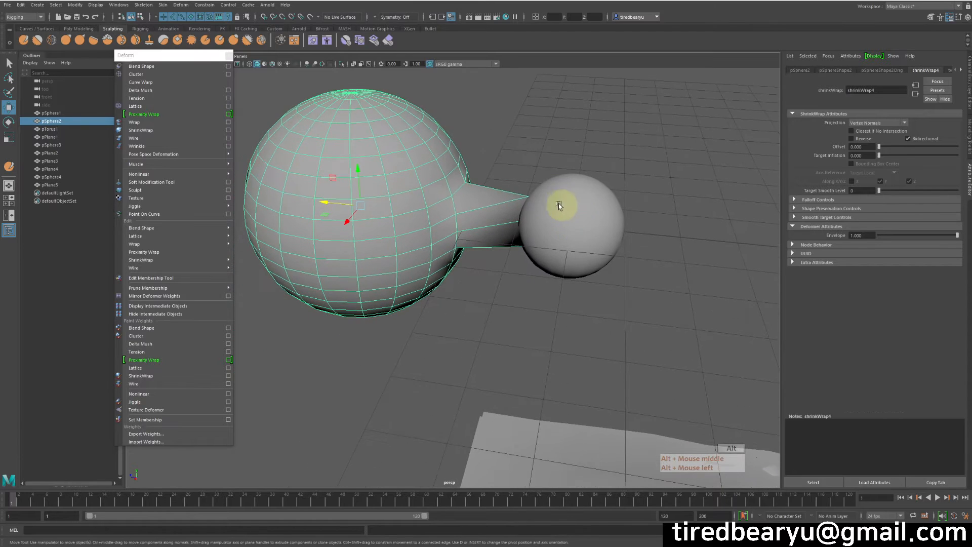
- Select the small plane wrapped onto the large sphere and set its ShrinkWrap Offset to 0.200
{"action": "middle_click_drag", "start_coordinate": [642, 232], "coordinate": [476, 212], "text": "alt"}
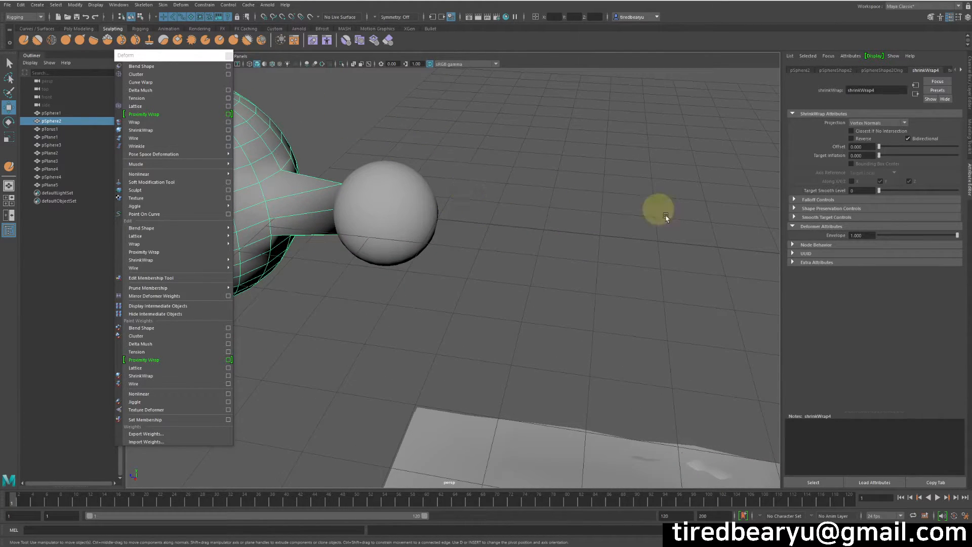
{"action": "right_click_drag", "start_coordinate": [684, 218], "coordinate": [636, 218], "text": "alt"}
{"action": "middle_click_drag", "start_coordinate": [635, 254], "coordinate": [627, 231], "text": "alt"}
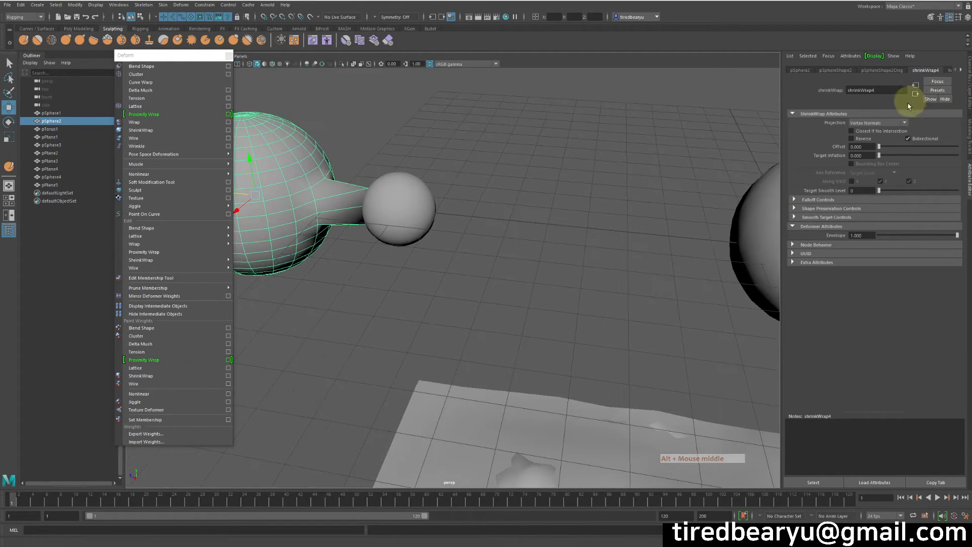
{"action": "middle_click_drag", "start_coordinate": [724, 195], "coordinate": [508, 185], "text": "alt"}
{"action": "left_click", "coordinate": [526, 185]}
{"action": "left_click_drag", "start_coordinate": [526, 185], "coordinate": [560, 250], "text": "alt"}
{"action": "left_click", "coordinate": [628, 231], "text": "ctrl"}
{"action": "left_click_drag", "start_coordinate": [879, 147], "coordinate": [901, 148]}
{"action": "left_click_drag", "start_coordinate": [656, 195], "coordinate": [610, 198], "text": "alt"}
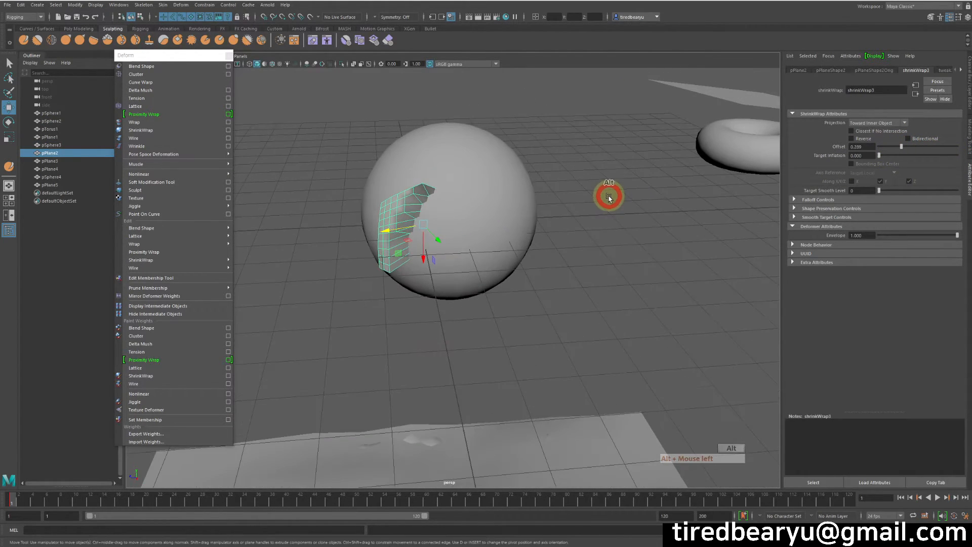
- Try the Parallel To Axes projection on the small plane's deformer, and set the projection to Vertex Normals
{"action": "left_click", "coordinate": [885, 124]}
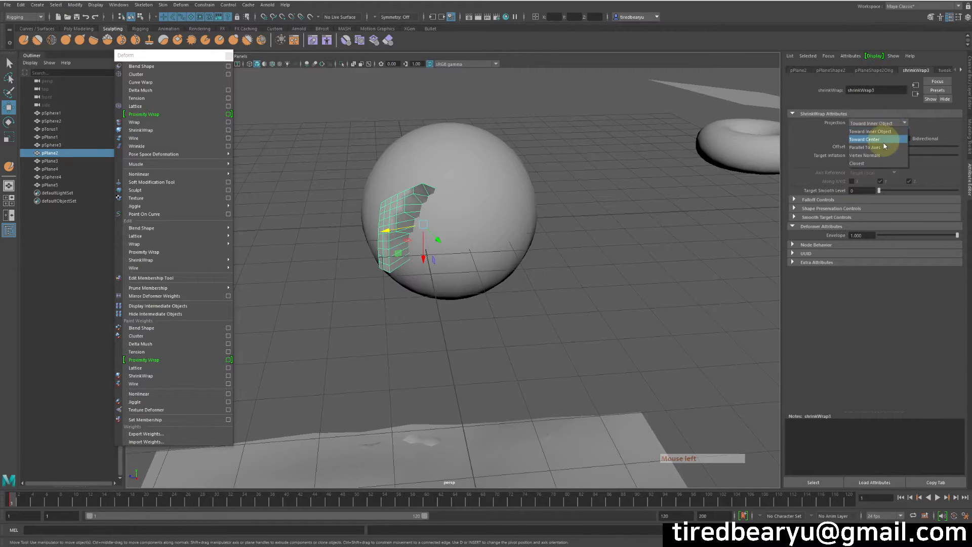
{"action": "left_click", "coordinate": [883, 147]}
{"action": "left_click", "coordinate": [891, 122]}
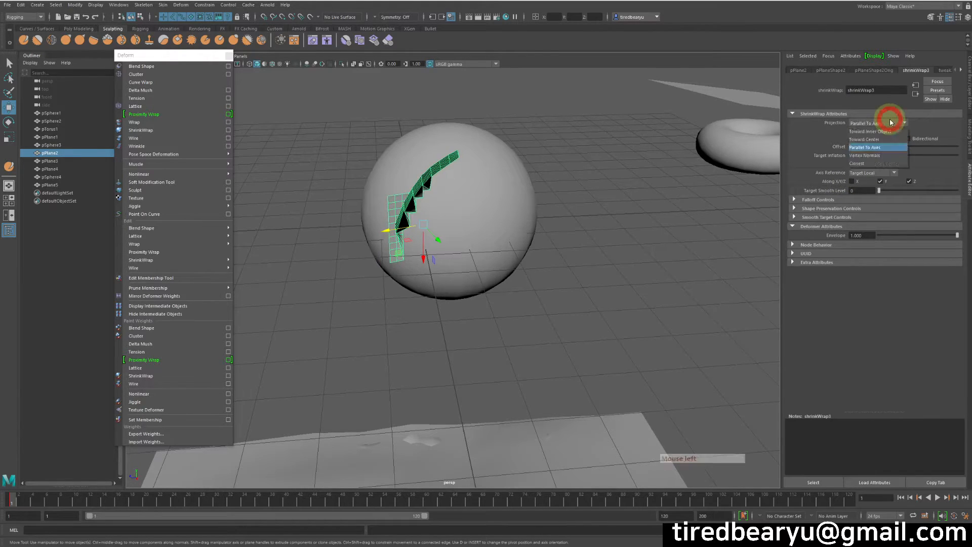
{"action": "left_click", "coordinate": [876, 155]}
{"action": "left_click_drag", "start_coordinate": [644, 223], "coordinate": [519, 224], "text": "alt"}
{"action": "middle_click_drag", "start_coordinate": [462, 223], "coordinate": [539, 318], "text": "alt"}
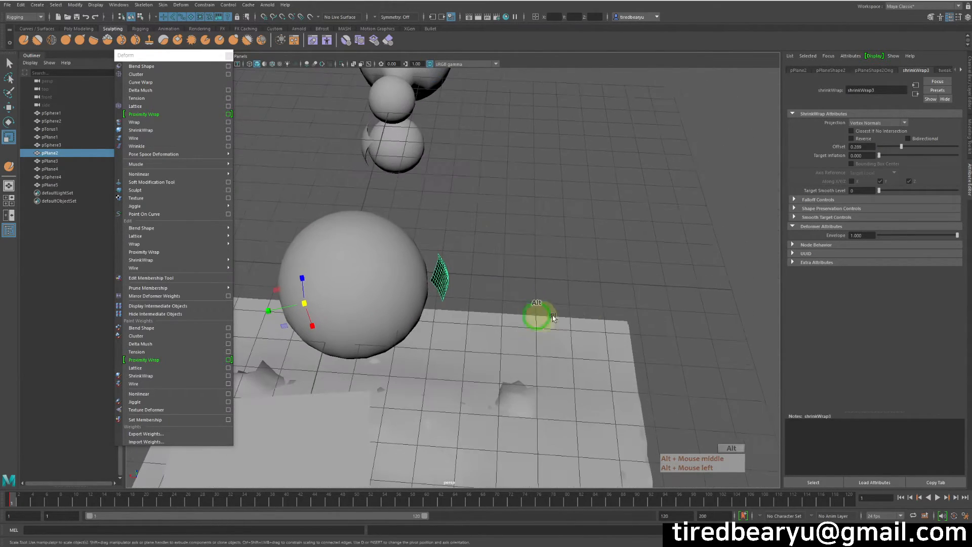
- Raise the small plane's Offset to 1.000 to compare, and bring it back down to 0
{"action": "left_click_drag", "start_coordinate": [902, 147], "coordinate": [937, 148]}
{"action": "left_click_drag", "start_coordinate": [598, 201], "coordinate": [581, 178], "text": "alt"}
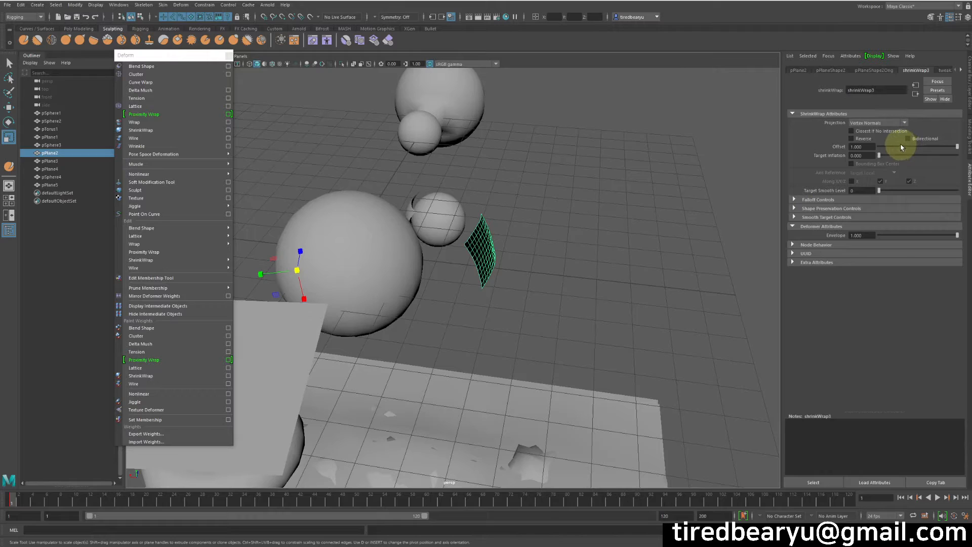
{"action": "left_click_drag", "start_coordinate": [900, 146], "coordinate": [879, 147]}
{"action": "right_click_drag", "start_coordinate": [517, 192], "coordinate": [710, 182], "text": "alt"}
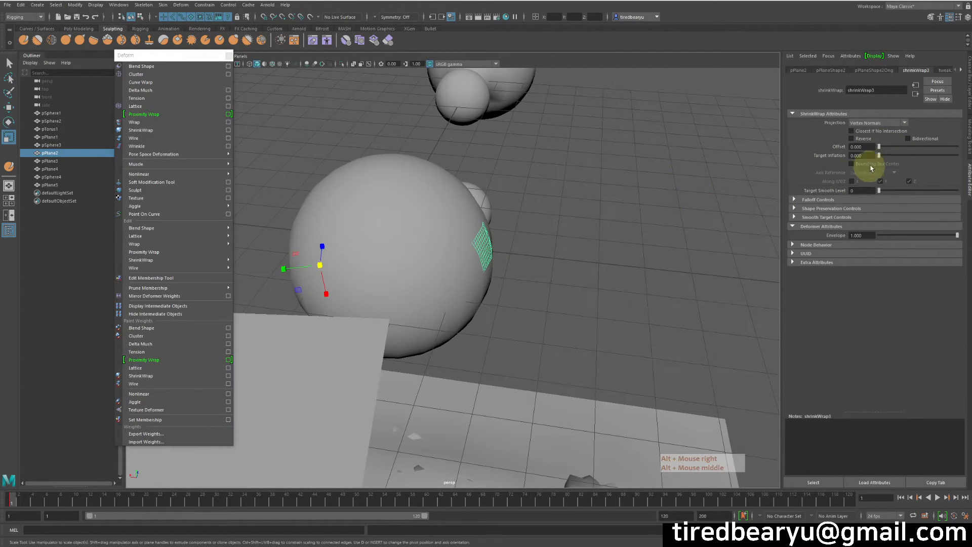
- Try increasing Target Inflation on the small plane's deformer, and return it to 0
{"action": "left_click", "coordinate": [895, 161]}
{"action": "left_click_drag", "start_coordinate": [894, 160], "coordinate": [915, 156]}
{"action": "right_click_drag", "start_coordinate": [547, 211], "coordinate": [694, 200], "text": "alt"}
{"action": "left_click_drag", "start_coordinate": [908, 159], "coordinate": [867, 165]}
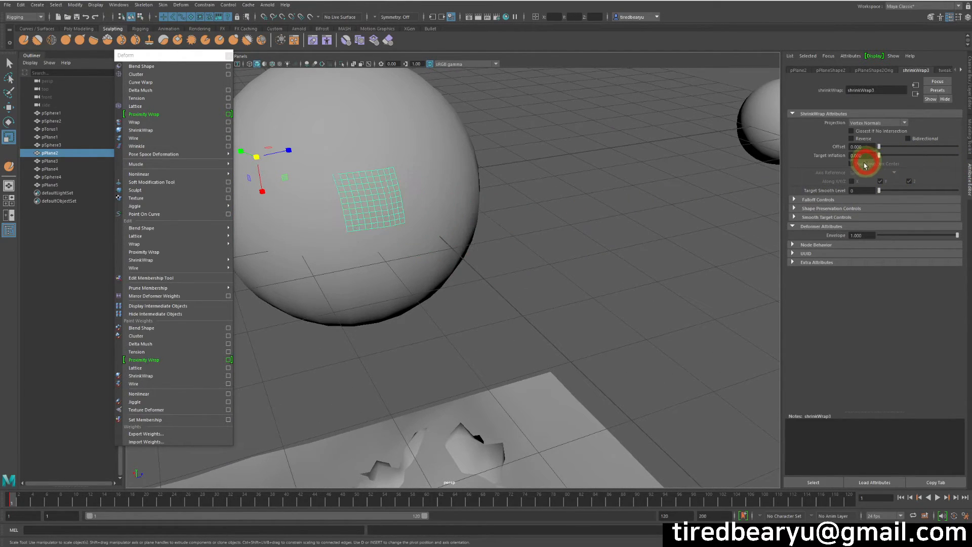
- Raise Target Smooth Level to 4 on the small plane's deformer and inspect the plane in wireframe and shaded display
{"action": "middle_click_drag", "start_coordinate": [675, 231], "coordinate": [696, 227], "text": "alt"}
{"action": "left_click_drag", "start_coordinate": [568, 236], "coordinate": [599, 235], "text": "alt"}
{"action": "middle_click_drag", "start_coordinate": [600, 235], "coordinate": [603, 264], "text": "alt"}
{"action": "left_click_drag", "start_coordinate": [604, 264], "coordinate": [622, 257], "text": "alt"}
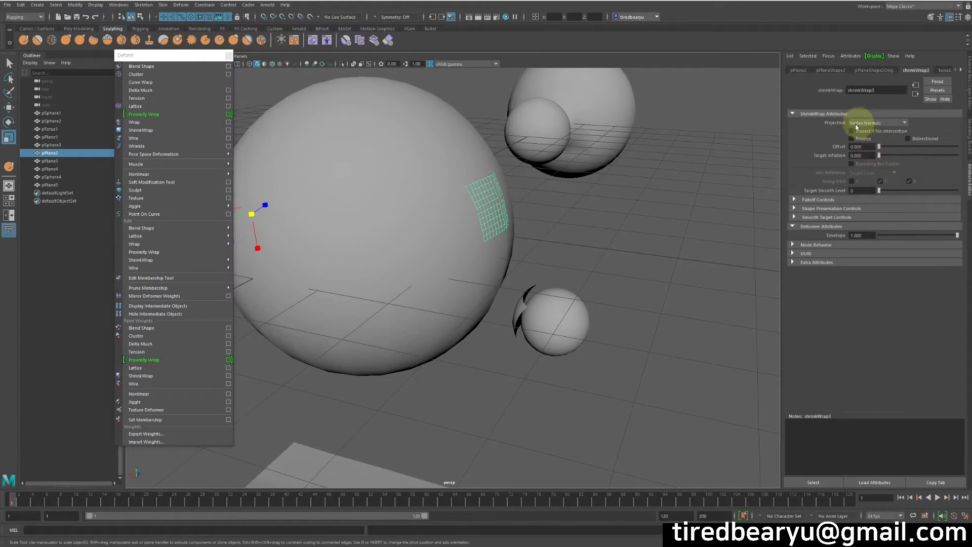
{"action": "left_click_drag", "start_coordinate": [539, 308], "coordinate": [568, 300], "text": "alt"}
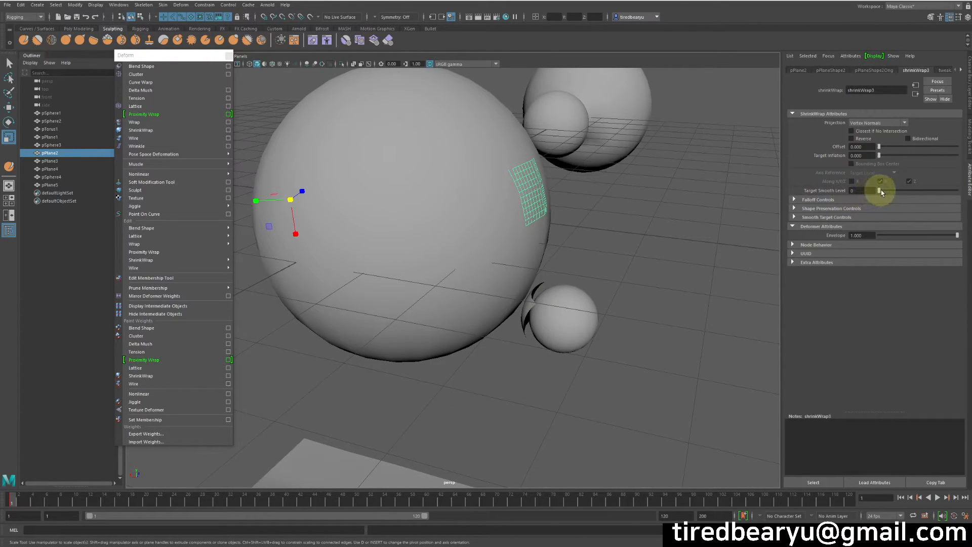
{"action": "left_click_drag", "start_coordinate": [895, 192], "coordinate": [962, 188]}
{"action": "key", "text": "4"}
{"action": "left_click_drag", "start_coordinate": [547, 231], "coordinate": [583, 222], "text": "alt"}
{"action": "left_click_drag", "start_coordinate": [936, 193], "coordinate": [957, 190]}
{"action": "right_click_drag", "start_coordinate": [462, 250], "coordinate": [599, 264], "text": "alt"}
{"action": "key", "text": "5"}
{"action": "middle_click_drag", "start_coordinate": [662, 197], "coordinate": [652, 272], "text": "alt"}
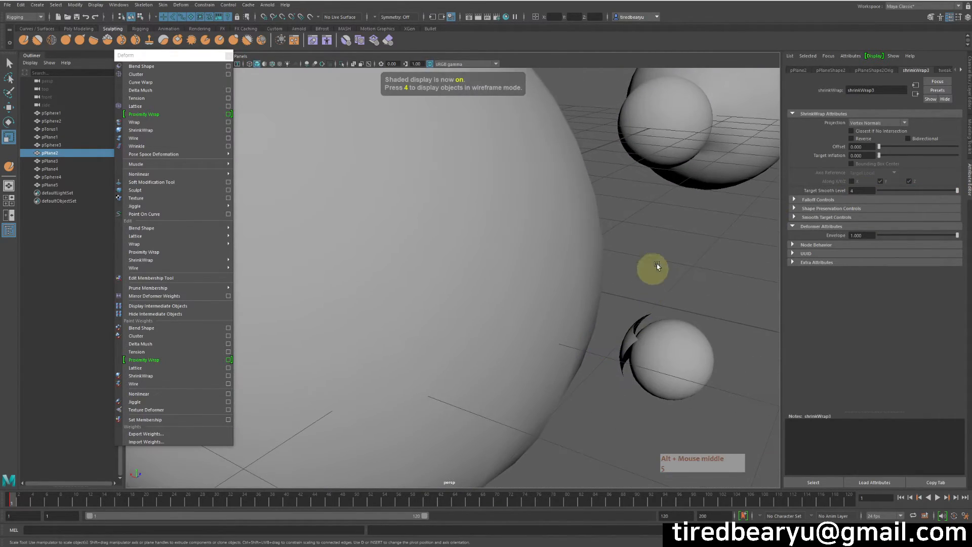
- Compare different Target Smooth Level values in wireframe and shaded display, and return the level to 0
{"action": "key", "text": "4"}
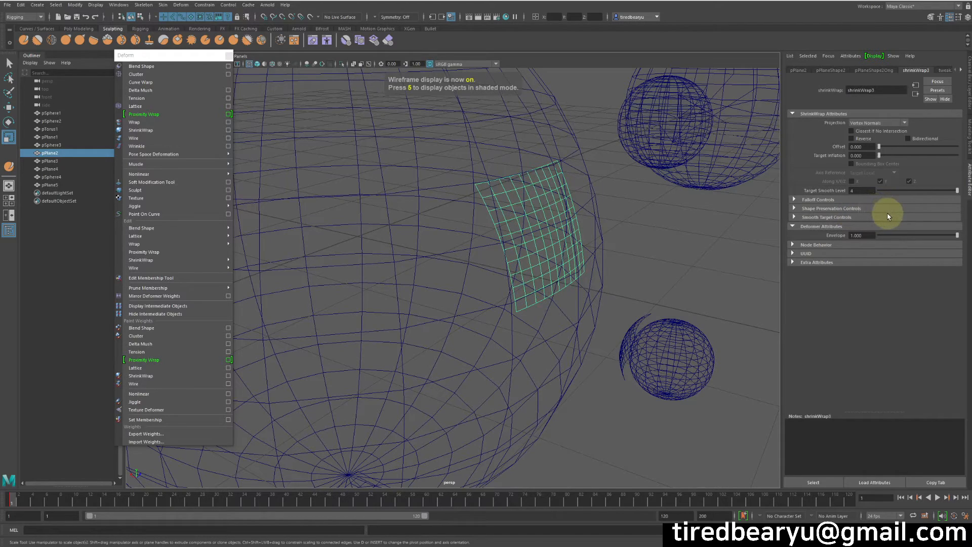
{"action": "left_click_drag", "start_coordinate": [919, 189], "coordinate": [830, 198]}
{"action": "key", "text": "5"}
{"action": "left_click_drag", "start_coordinate": [914, 191], "coordinate": [894, 191]}
{"action": "key", "text": "4"}
{"action": "left_click_drag", "start_coordinate": [628, 238], "coordinate": [600, 240], "text": "alt"}
{"action": "key", "text": "5"}
{"action": "left_click_drag", "start_coordinate": [898, 191], "coordinate": [816, 203]}
{"action": "left_click_drag", "start_coordinate": [658, 232], "coordinate": [445, 152], "text": "alt"}
{"action": "left_click_drag", "start_coordinate": [391, 205], "coordinate": [596, 210], "text": "alt"}
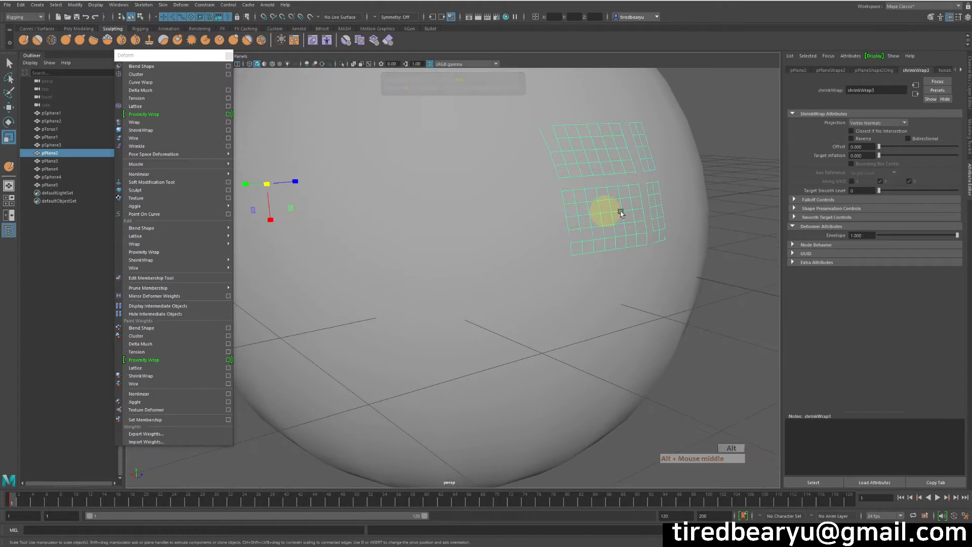
- Reveal the Falloff Controls, try raising Falloff to about 0.774 in wireframe display, and return it to 0
{"action": "left_click", "coordinate": [818, 199]}
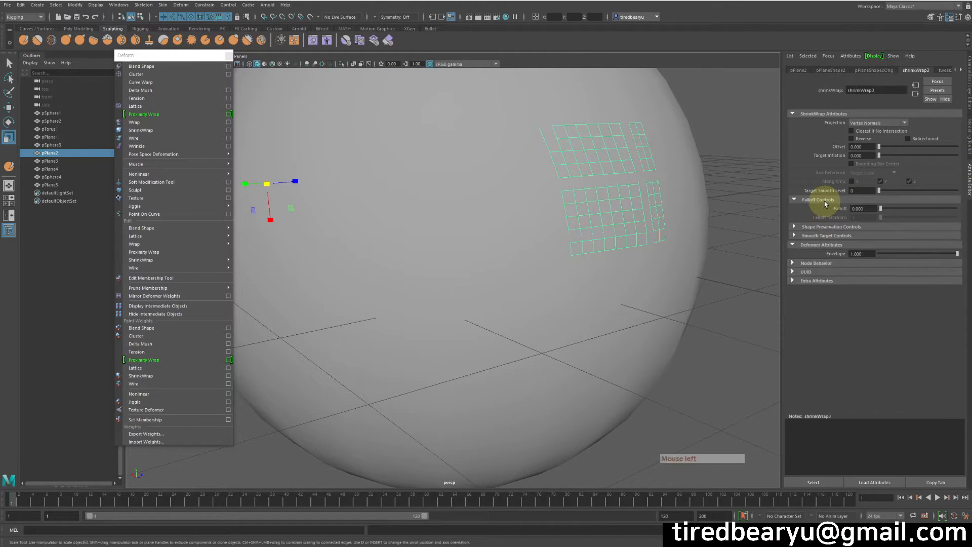
{"action": "right_click_drag", "start_coordinate": [762, 219], "coordinate": [664, 239], "text": "alt"}
{"action": "left_click_drag", "start_coordinate": [664, 238], "coordinate": [656, 265], "text": "alt"}
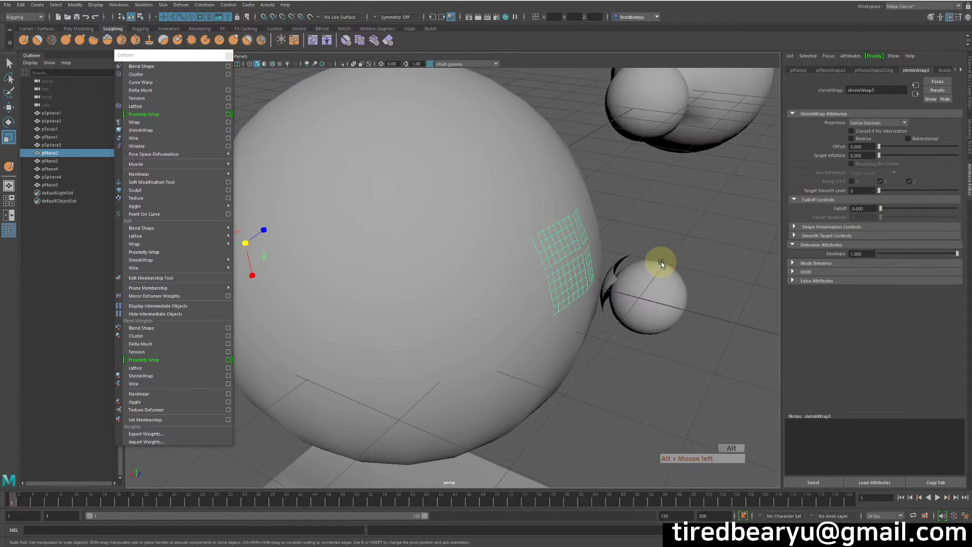
{"action": "key", "text": "4"}
{"action": "mouse_move", "coordinate": [882, 209]}
{"action": "left_mouse_down"}
{"action": "mouse_move", "coordinate": [971, 207]}
{"action": "mouse_move", "coordinate": [863, 207]}
{"action": "left_mouse_up"}
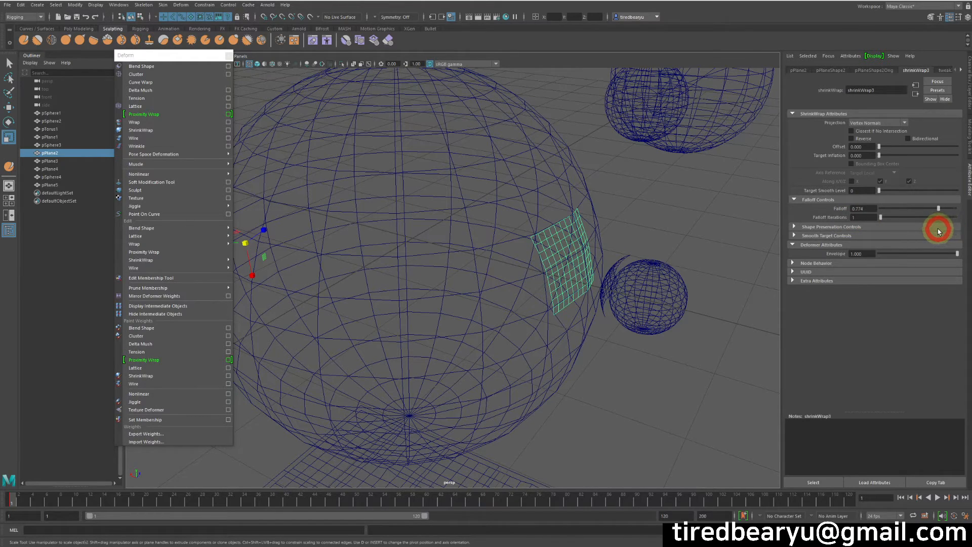
{"action": "left_click_drag", "start_coordinate": [923, 233], "coordinate": [813, 232]}
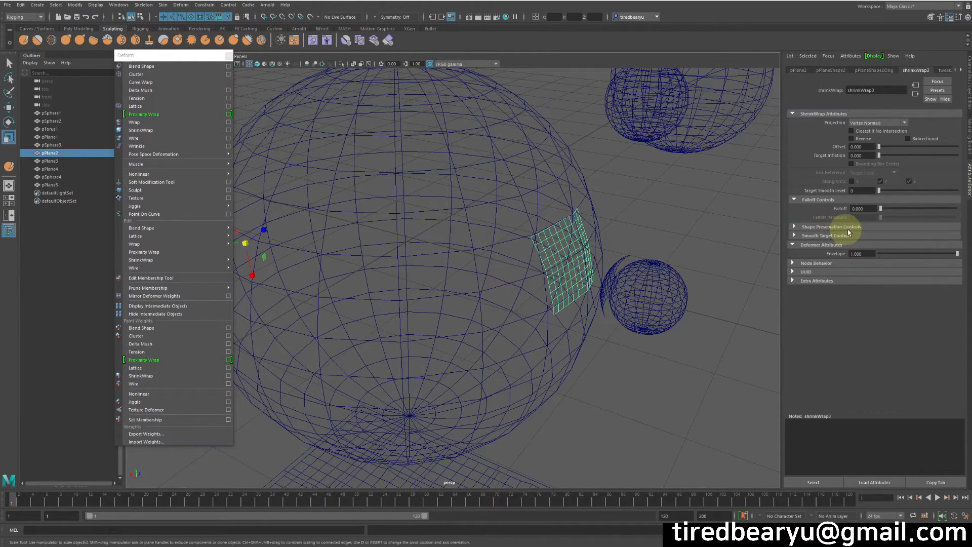
- Return to shaded display, select the plane wrapped over the bumpy terrain, and inspect how it follows the surface
{"action": "left_click_drag", "start_coordinate": [579, 303], "coordinate": [652, 274], "text": "alt"}
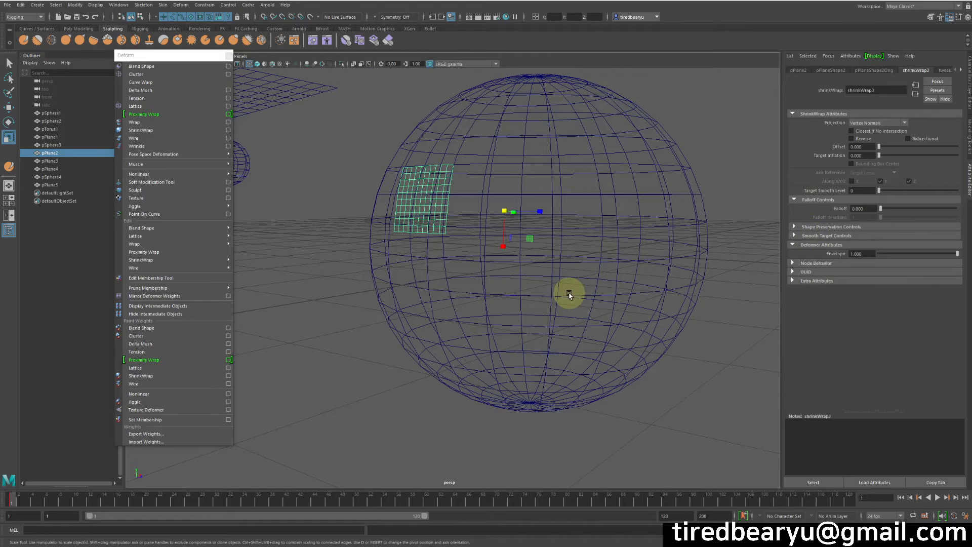
{"action": "right_click_drag", "start_coordinate": [582, 304], "coordinate": [482, 325], "text": "alt"}
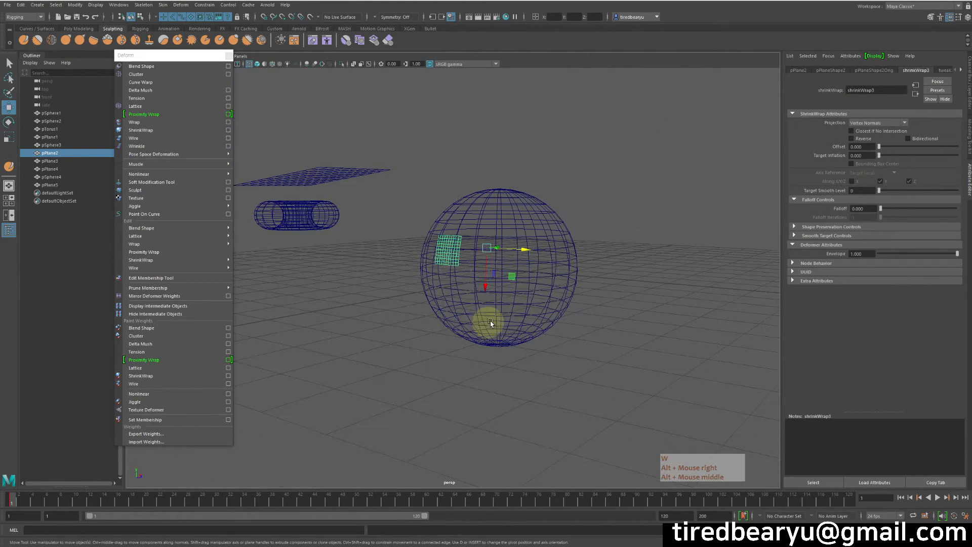
{"action": "key", "text": "w"}
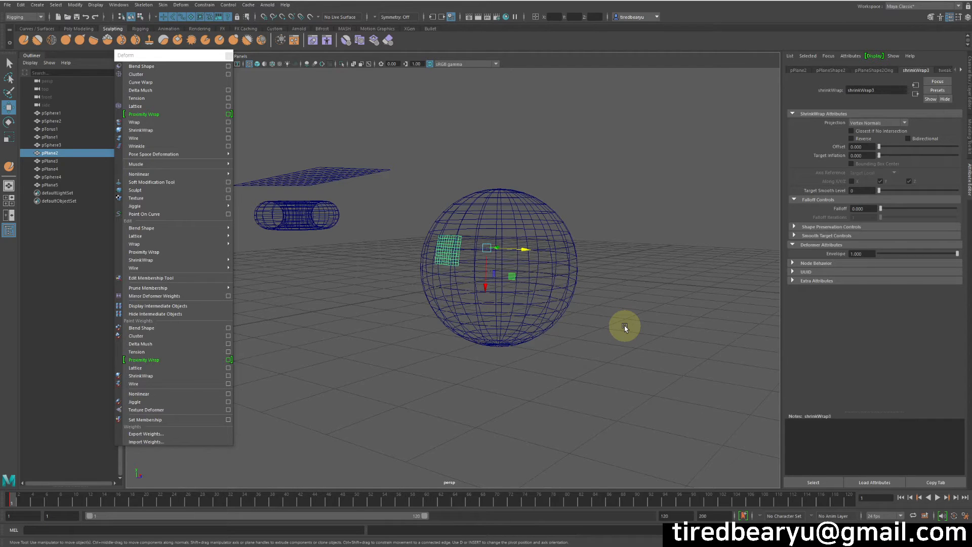
{"action": "right_click_drag", "start_coordinate": [589, 329], "coordinate": [365, 298], "text": "alt"}
{"action": "left_click_drag", "start_coordinate": [365, 298], "coordinate": [405, 340], "text": "alt"}
{"action": "middle_click_drag", "start_coordinate": [531, 360], "coordinate": [570, 192], "text": "alt"}
{"action": "key", "text": "5"}
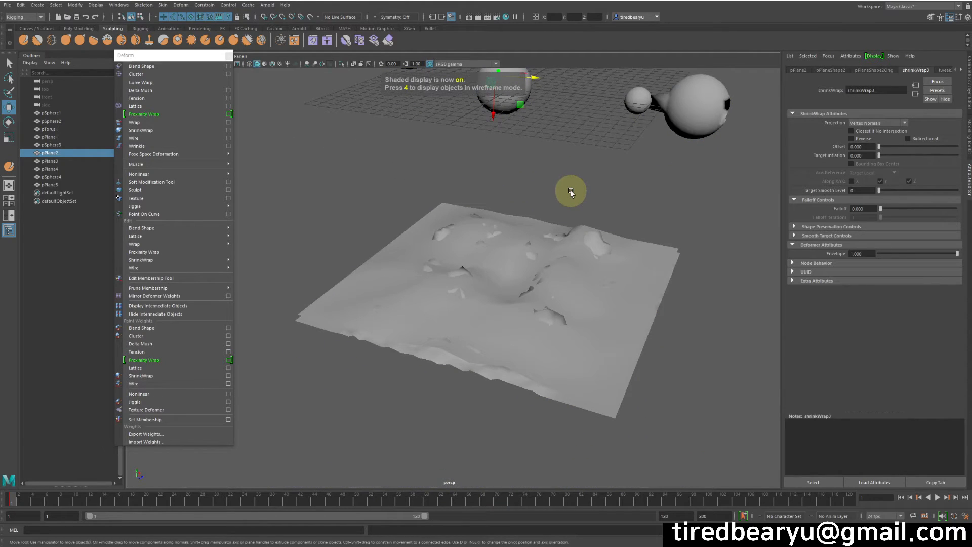
{"action": "left_click", "coordinate": [615, 267]}
{"action": "middle_click_drag", "start_coordinate": [615, 267], "coordinate": [645, 336], "text": "alt"}
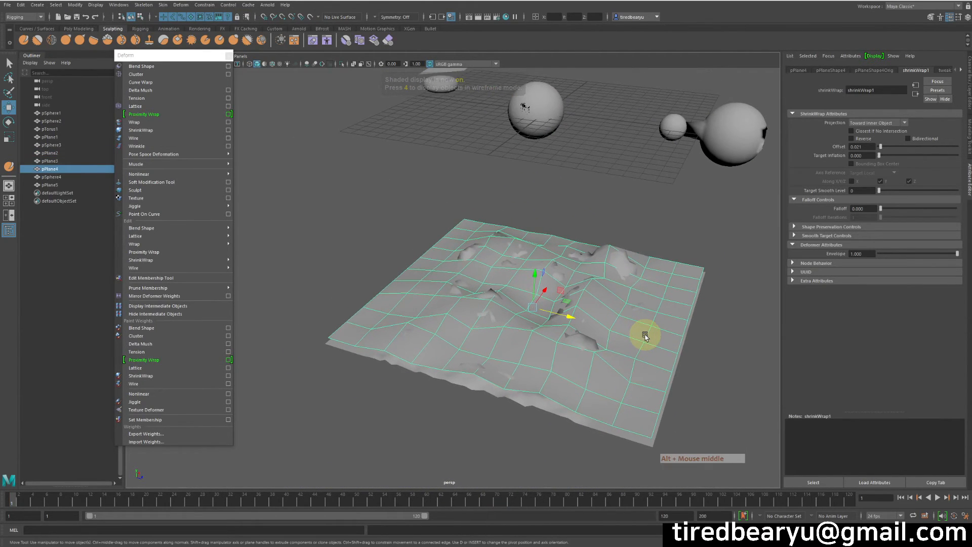
{"action": "mouse_move", "coordinate": [586, 339]}
{"action": "left_mouse_down", "text": "alt"}
{"action": "mouse_move", "coordinate": [551, 371]}
{"action": "mouse_move", "coordinate": [570, 342]}
{"action": "left_mouse_up", "text": "alt"}
{"action": "right_click_drag", "start_coordinate": [575, 344], "coordinate": [774, 366], "text": "alt"}
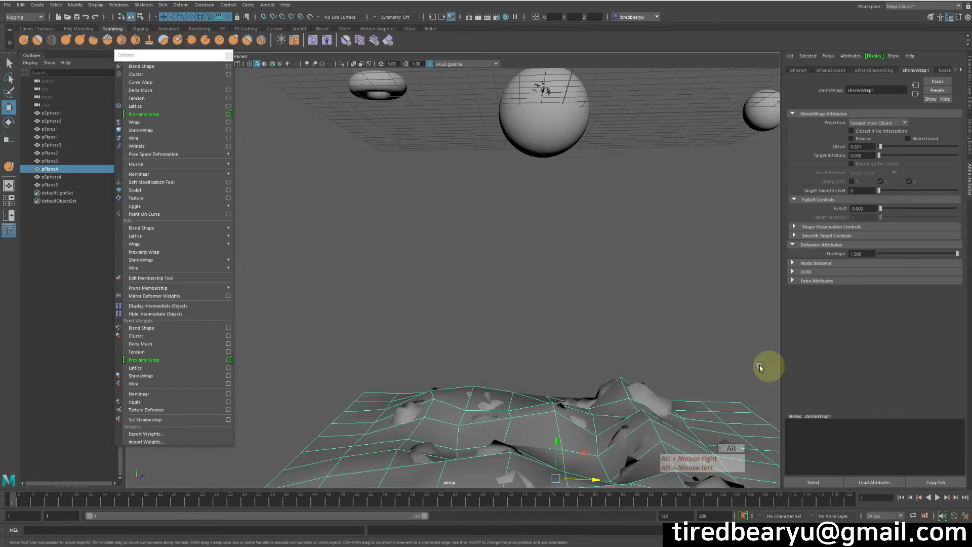
{"action": "middle_click_drag", "start_coordinate": [648, 369], "coordinate": [645, 195], "text": "alt"}
- Lower the plane wrapped over the terrain along its vertical axis
{"action": "left_click", "coordinate": [576, 333]}
{"action": "mouse_move", "coordinate": [611, 335]}
{"action": "left_mouse_down", "text": "alt"}
{"action": "mouse_move", "coordinate": [619, 362]}
{"action": "mouse_move", "coordinate": [610, 327]}
{"action": "left_mouse_up", "text": "alt"}
{"action": "left_click", "coordinate": [508, 284]}
{"action": "left_click_drag", "start_coordinate": [538, 222], "coordinate": [533, 258]}
{"action": "right_click_drag", "start_coordinate": [608, 233], "coordinate": [529, 212], "text": "alt"}
{"action": "middle_click_drag", "start_coordinate": [574, 211], "coordinate": [622, 263], "text": "alt"}
{"action": "right_click_drag", "start_coordinate": [622, 263], "coordinate": [629, 340], "text": "alt"}
{"action": "left_click_drag", "start_coordinate": [630, 341], "coordinate": [687, 307], "text": "alt"}
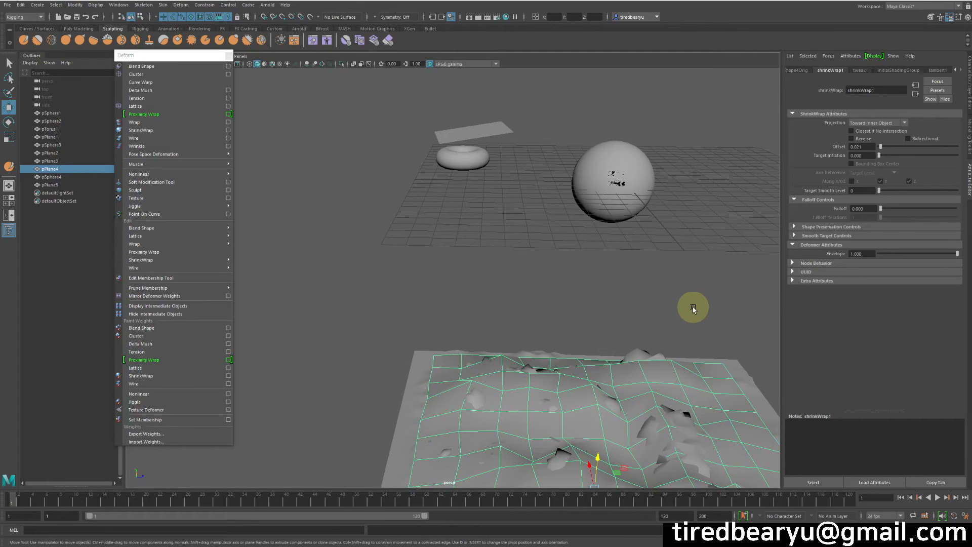
{"action": "middle_click_drag", "start_coordinate": [489, 155], "coordinate": [488, 245], "text": "alt"}
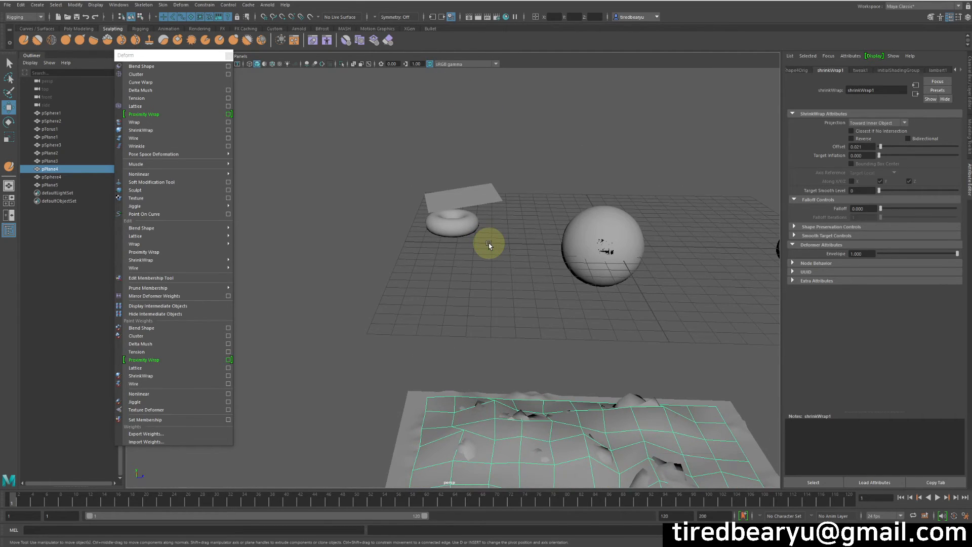